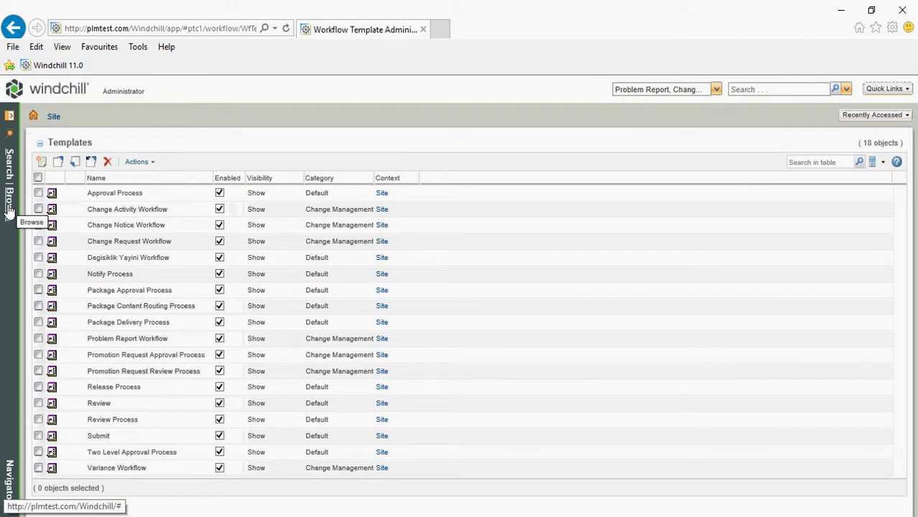
Step: Examine the document types offered for a new document in the Drive System product without creating one, and return to the workflow templates
click(10, 209)
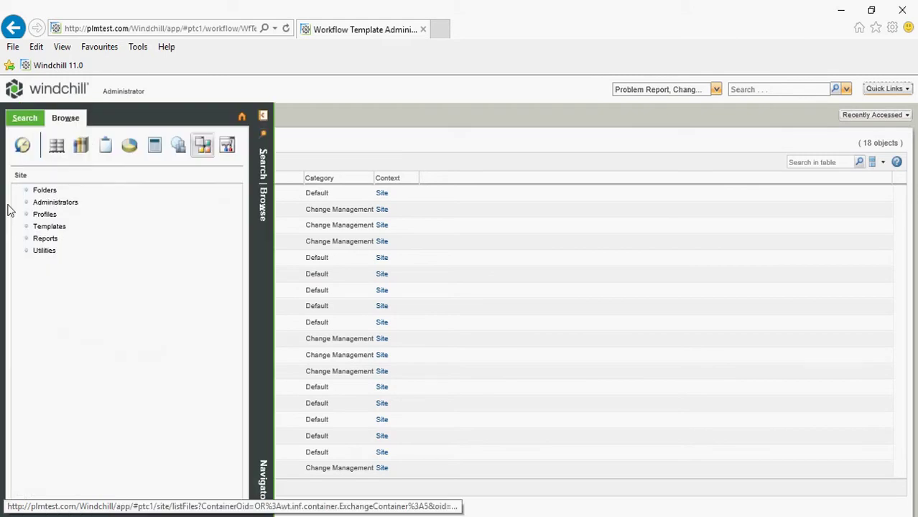
click(57, 148)
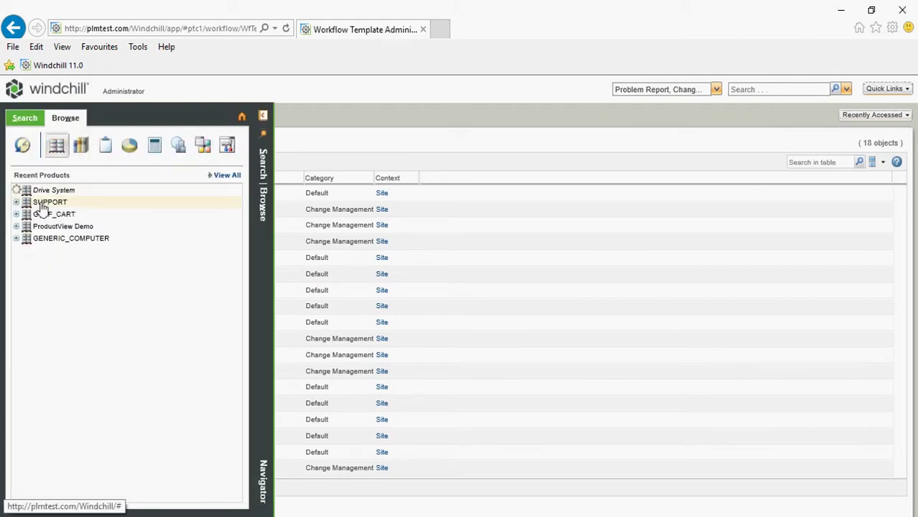
click(68, 217)
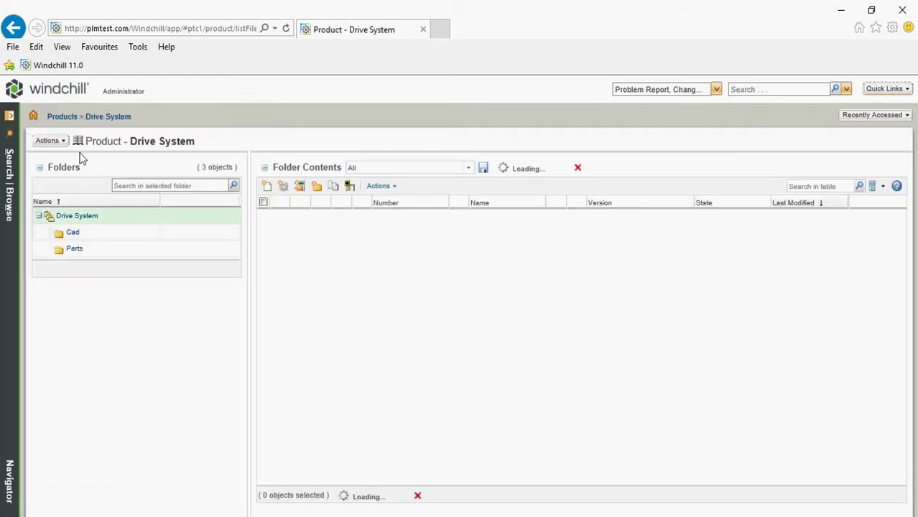
click(265, 188)
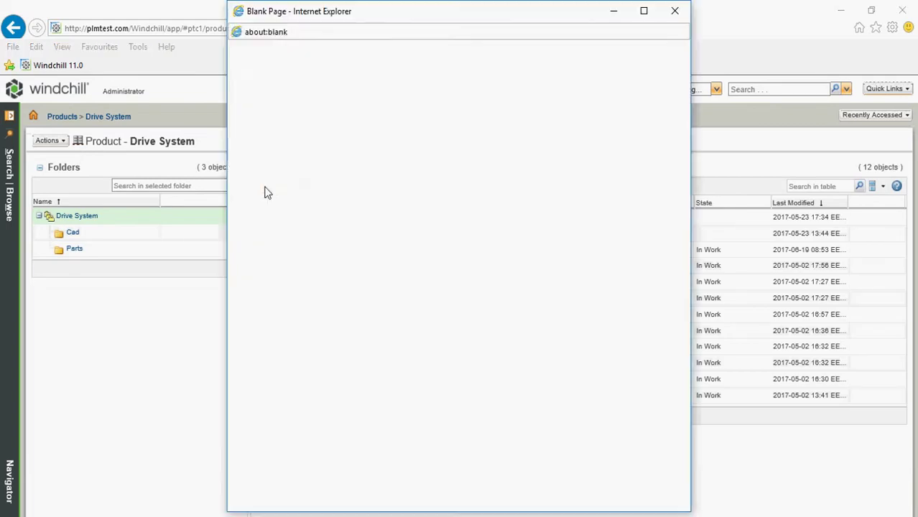
click(357, 117)
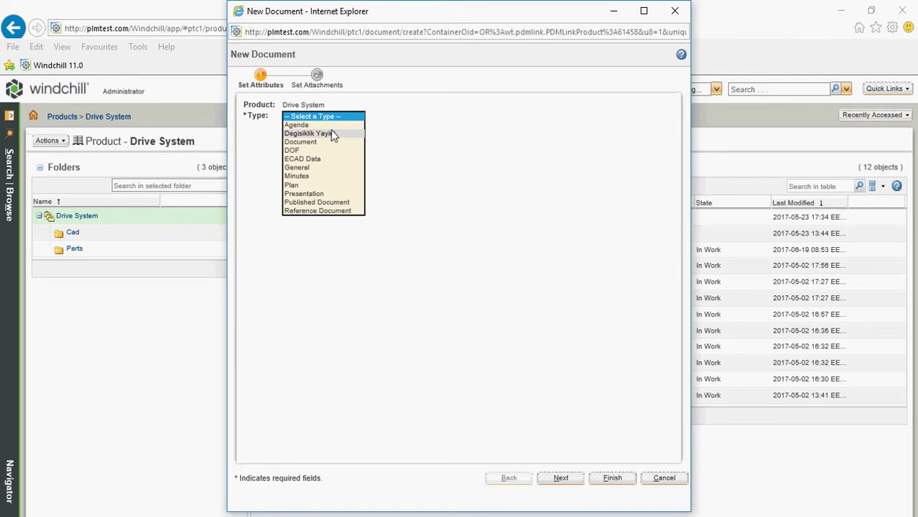
click(675, 11)
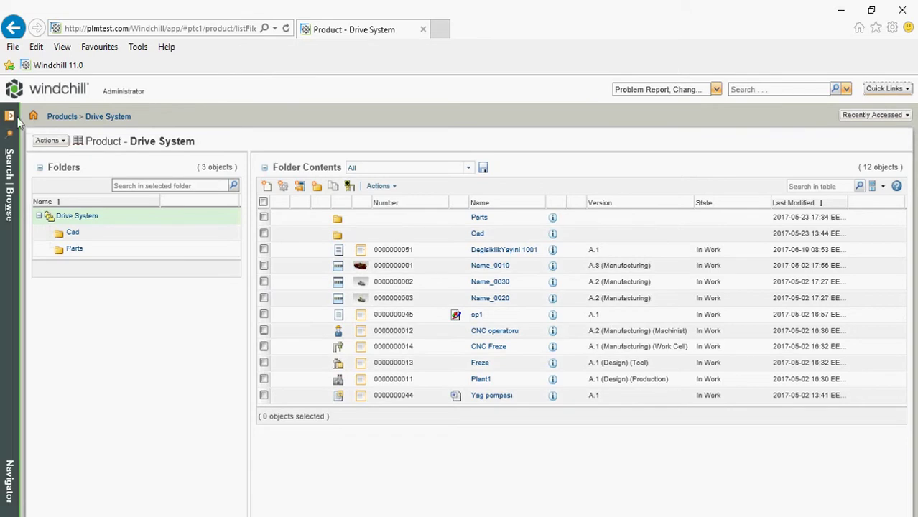
click(14, 32)
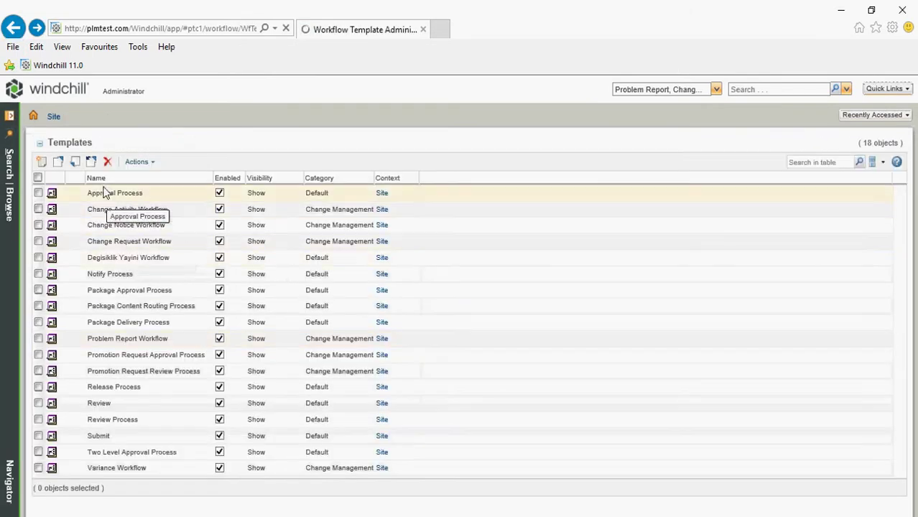
Step: Open the Drive System product's team and show its members in the Local Team Roles and Members view
click(15, 238)
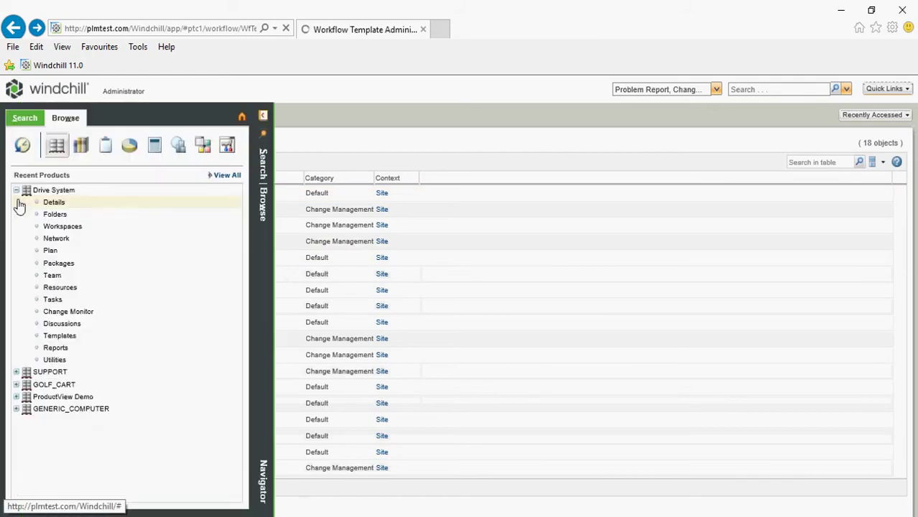
click(52, 275)
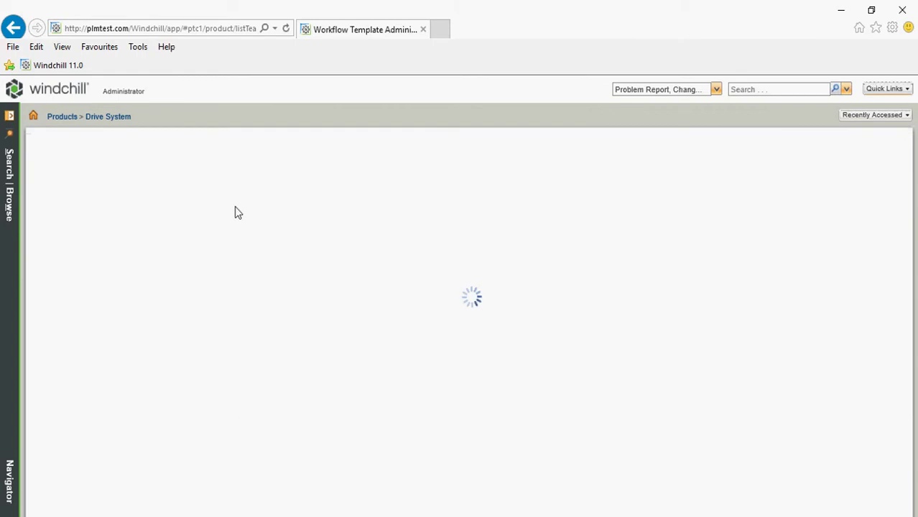
click(214, 159)
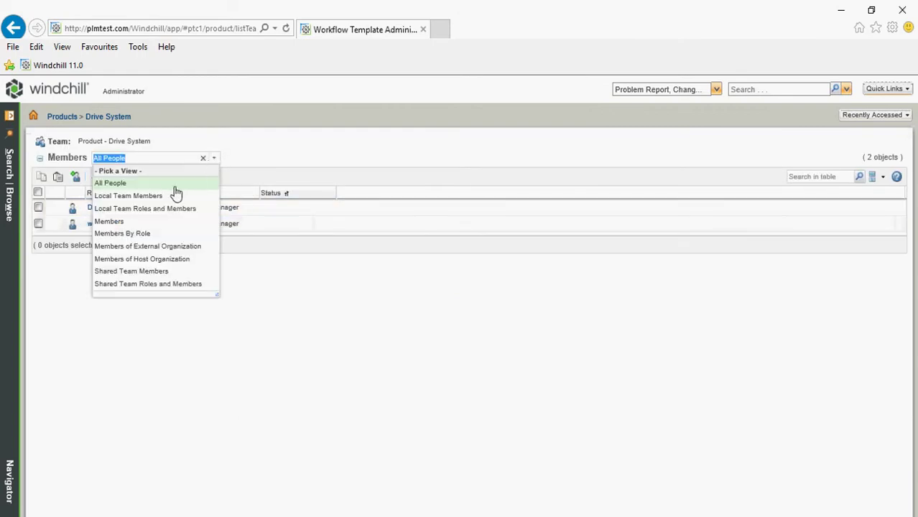
click(155, 210)
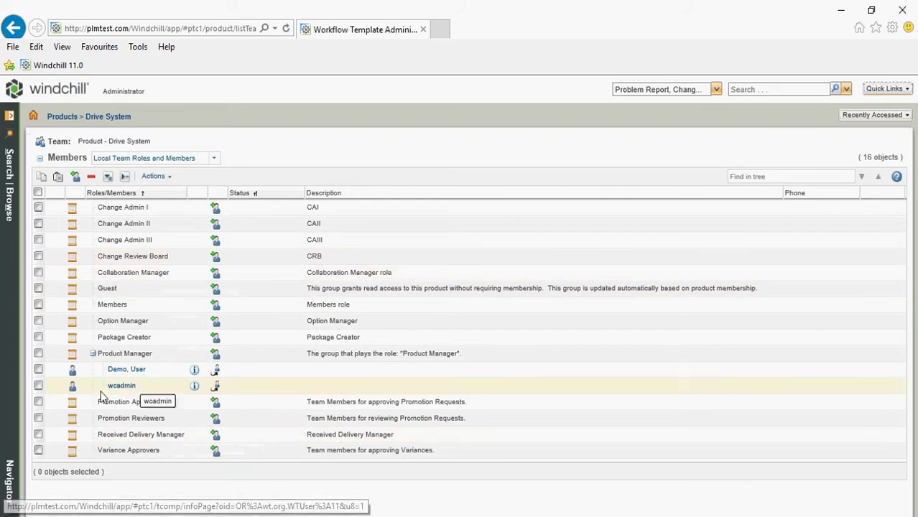
Step: Remove the demo user from the Product Manager role of the Drive System team
click(38, 369)
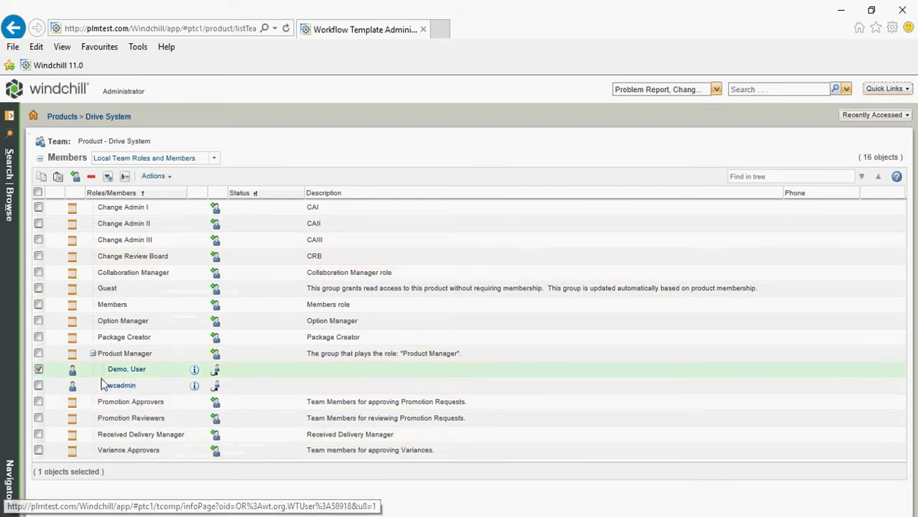
click(91, 176)
click(492, 318)
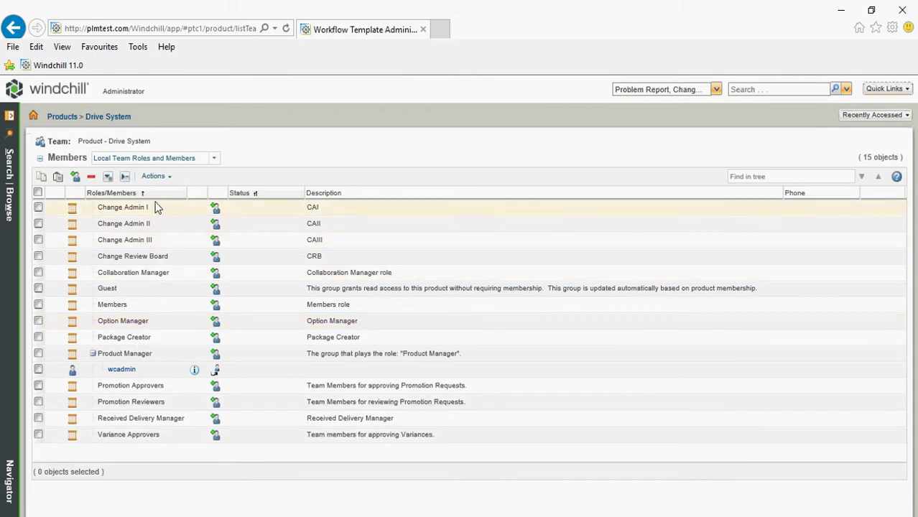
Step: Add the Design Team Leader organization role to the Drive System team
click(168, 180)
click(193, 333)
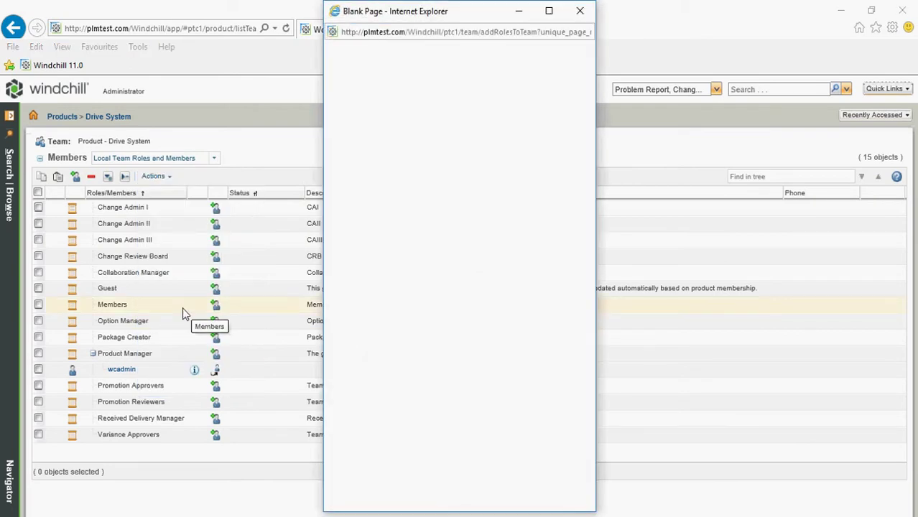
click(482, 122)
drag(482, 130, 484, 179)
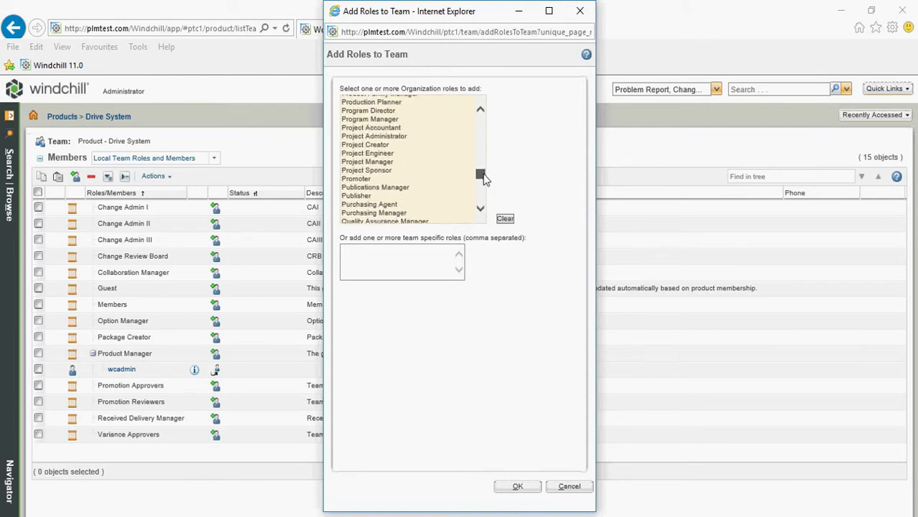
scroll(426, 185, up, 12)
scroll(426, 184, up, 9)
click(418, 151)
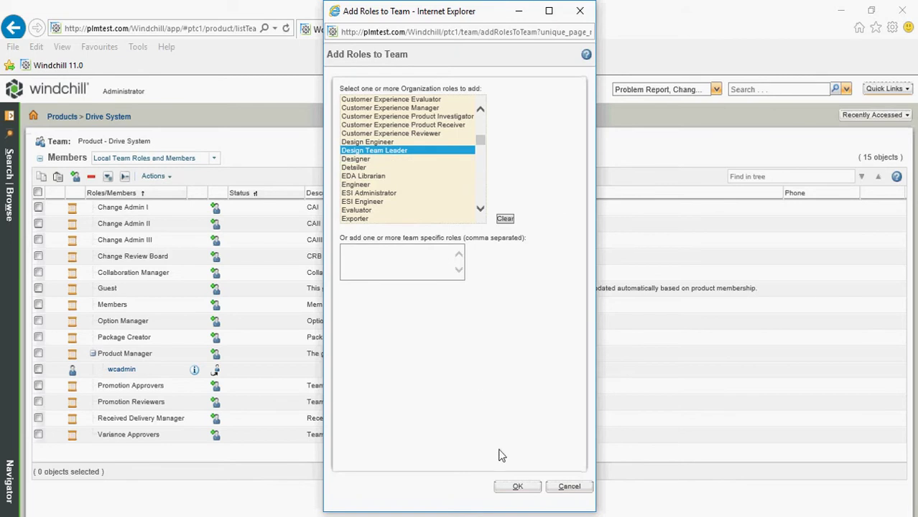
click(519, 487)
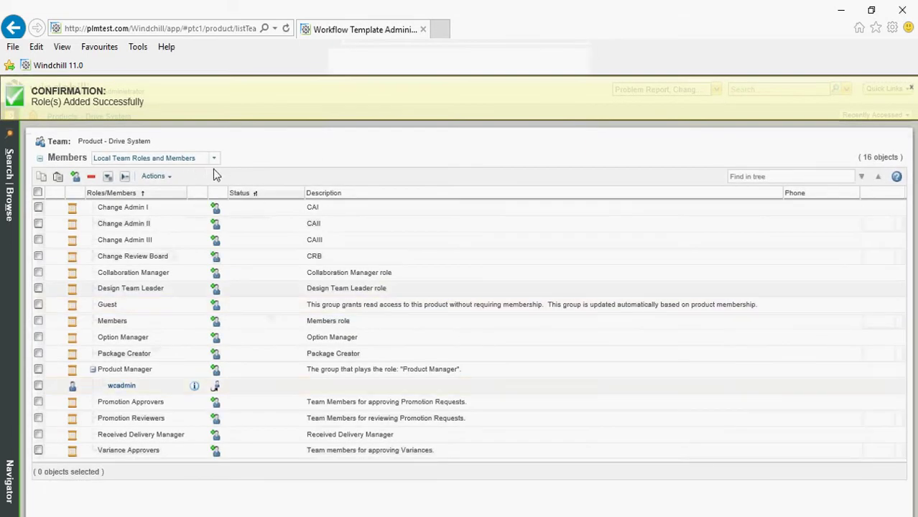
Step: Add the Quality Manager, Nonconformance Manager, Project Manager and Plant Manager organization roles together to the Drive System team
click(143, 180)
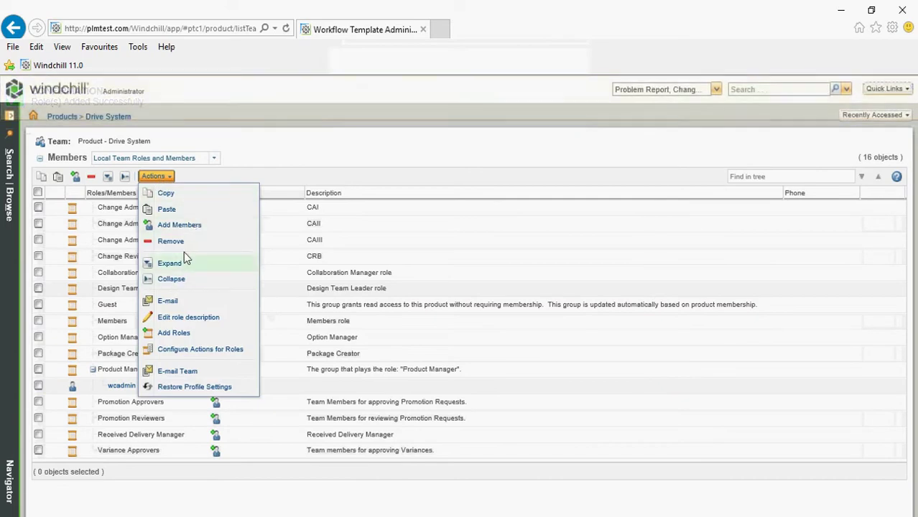
click(177, 332)
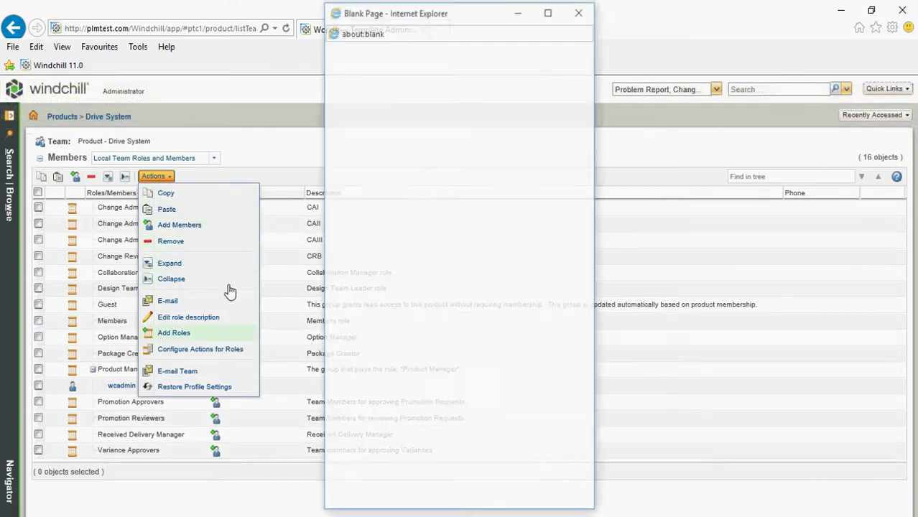
scroll(424, 144, down, 10)
click(427, 127)
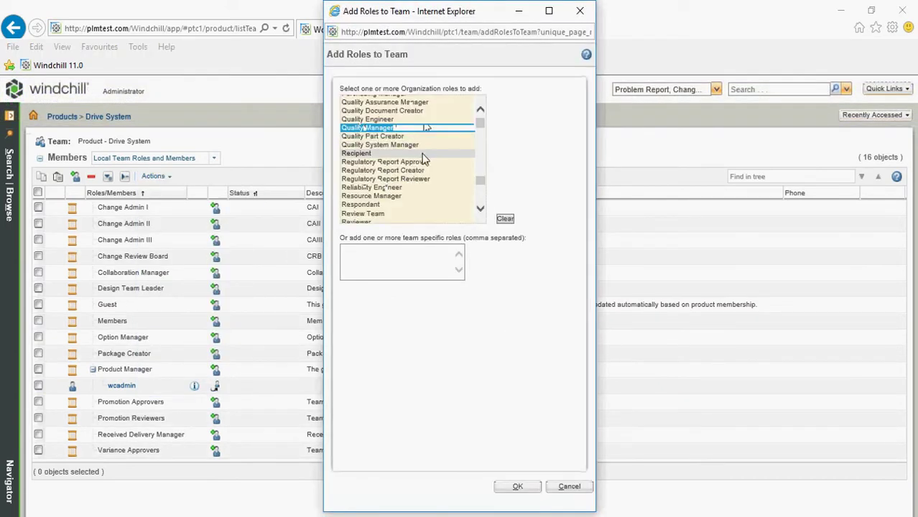
scroll(423, 165, up, 12)
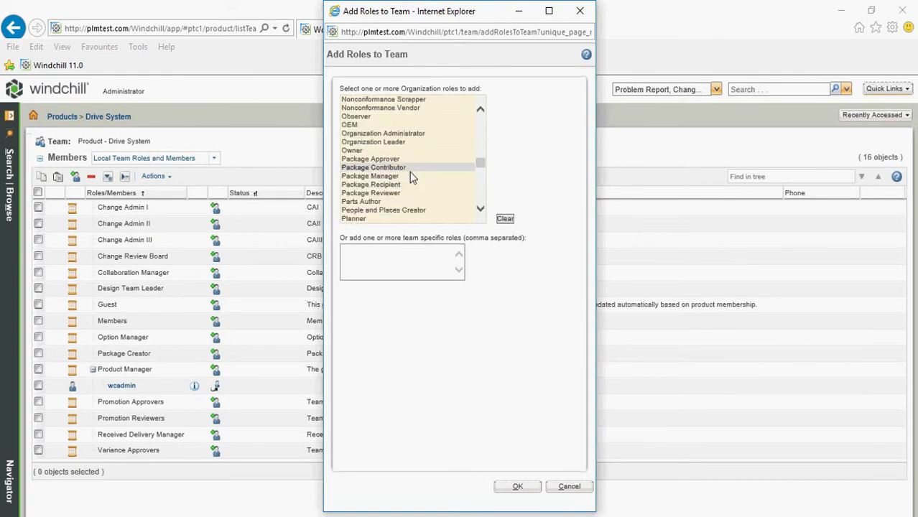
scroll(410, 171, up, 6)
scroll(409, 171, down, 2)
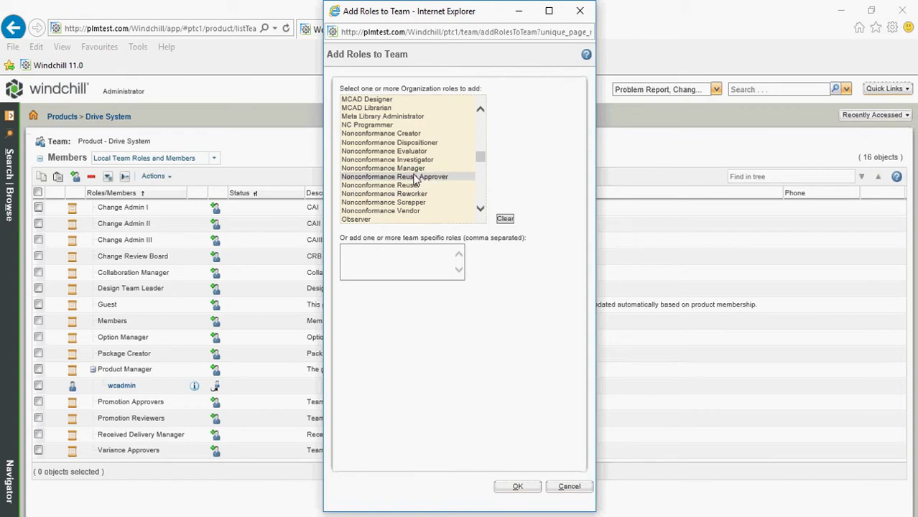
scroll(416, 184, down, 6)
scroll(421, 194, down, 5)
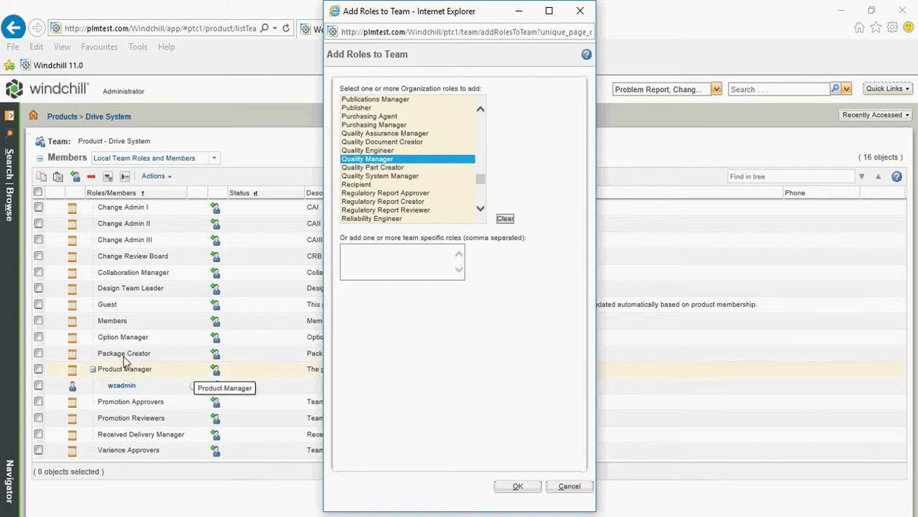
scroll(419, 135, down, 4)
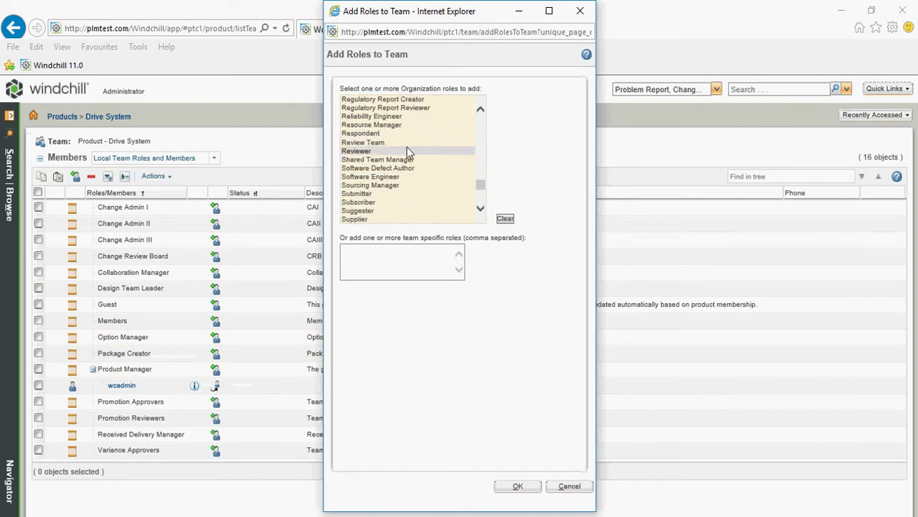
scroll(408, 140, up, 2)
scroll(402, 172, up, 4)
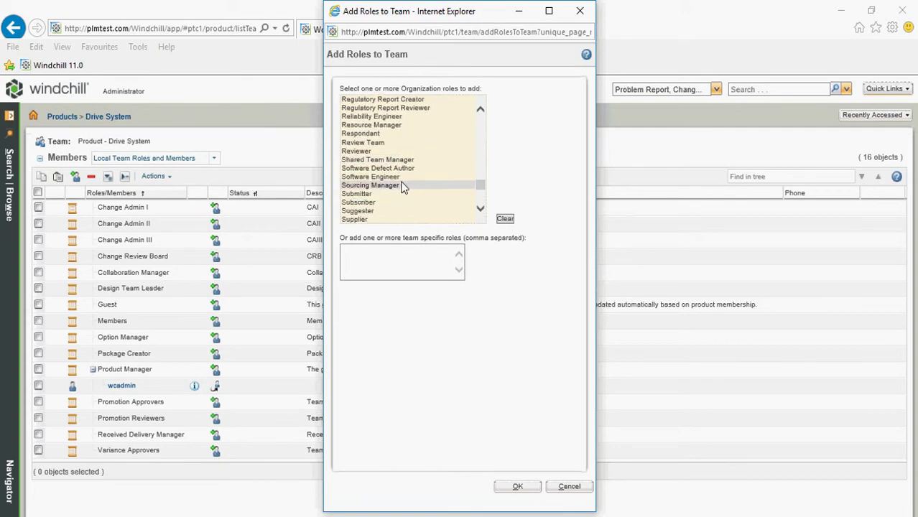
ctrl+click(386, 126)
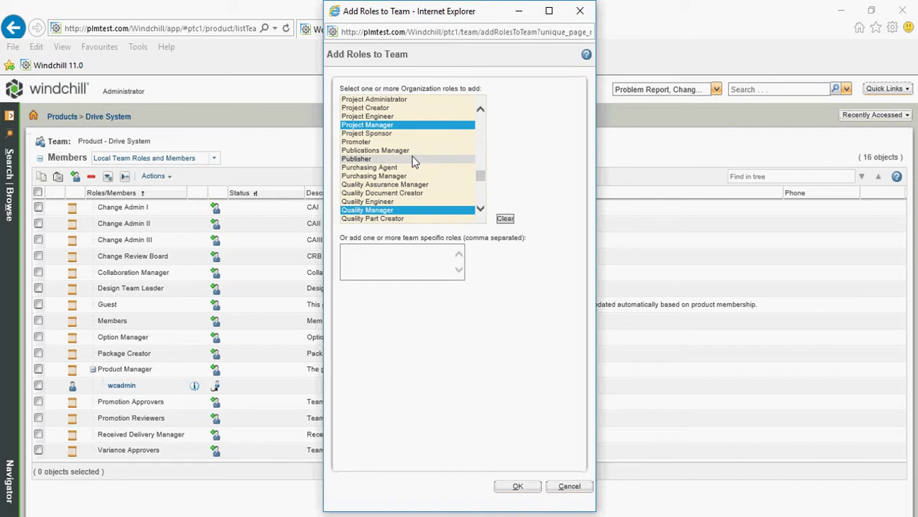
scroll(414, 154, up, 2)
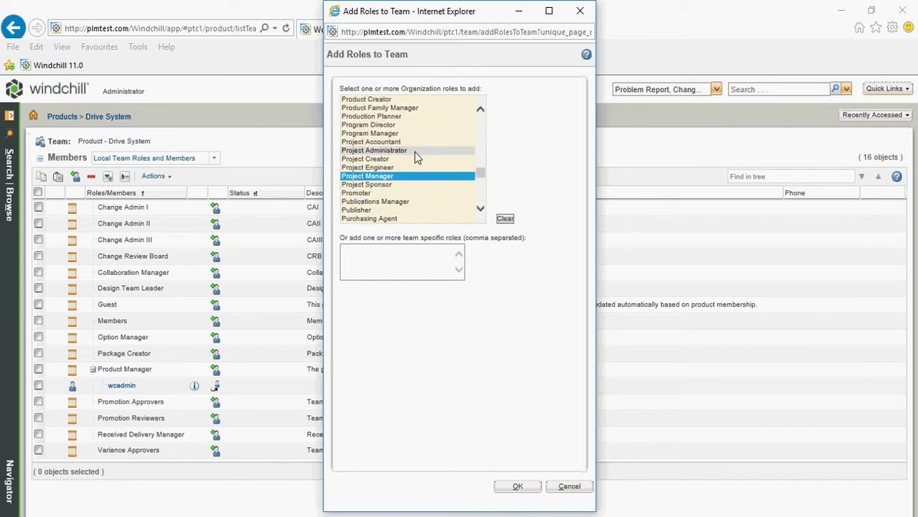
scroll(415, 157, down, 1)
scroll(414, 172, down, 1)
ctrl+click(406, 210)
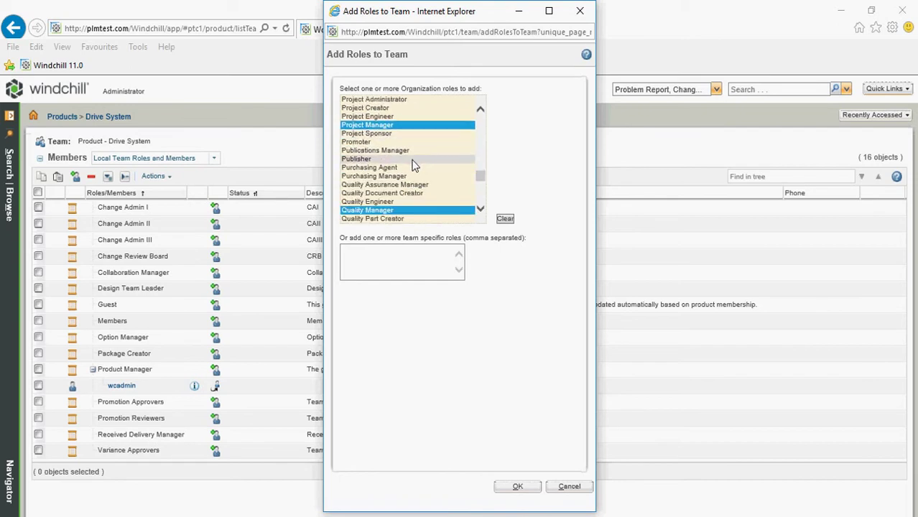
scroll(417, 172, down, 1)
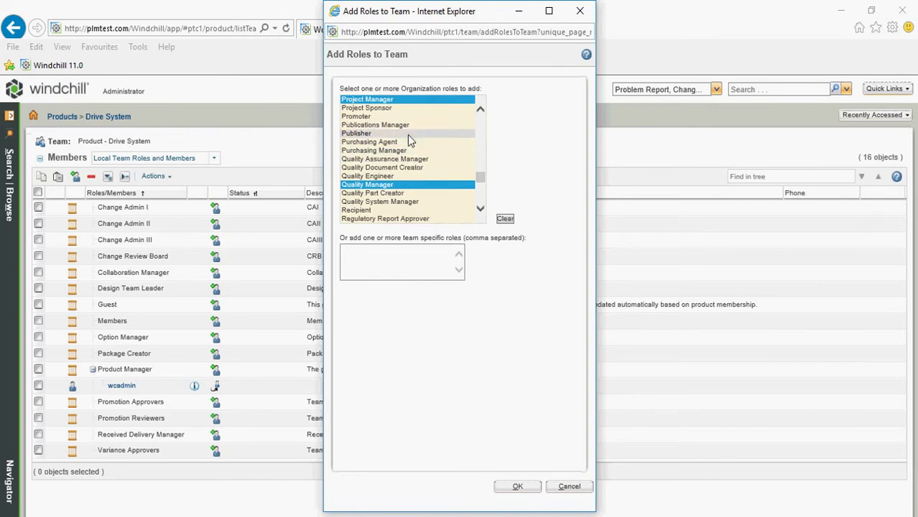
scroll(414, 171, up, 6)
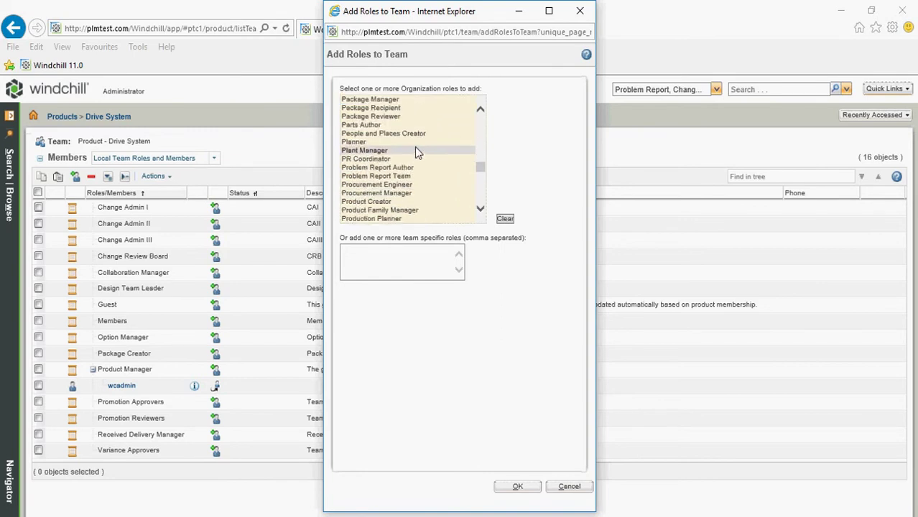
ctrl+click(382, 150)
scroll(417, 172, down, 8)
scroll(430, 187, down, 2)
click(519, 487)
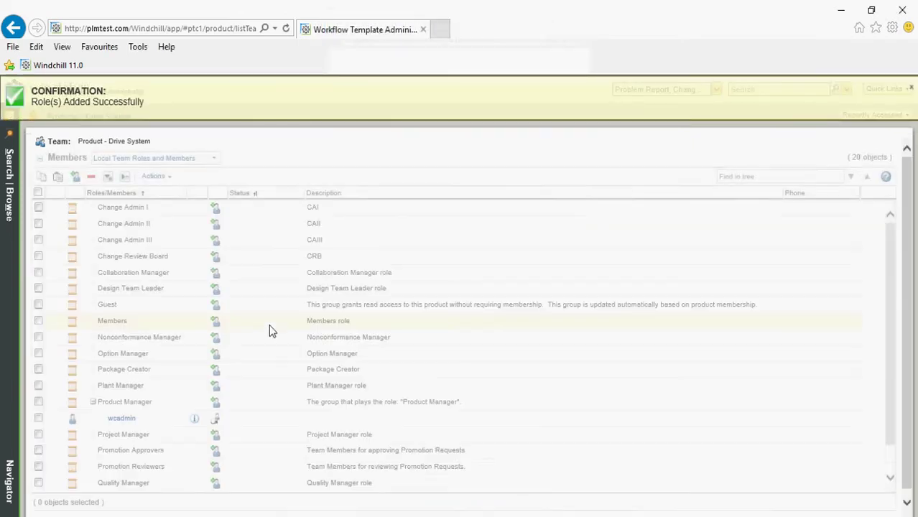
Step: Search all users in context and assign the fourth listed Demo Organization user to the Design Team Leader role
scroll(266, 330, down, 1)
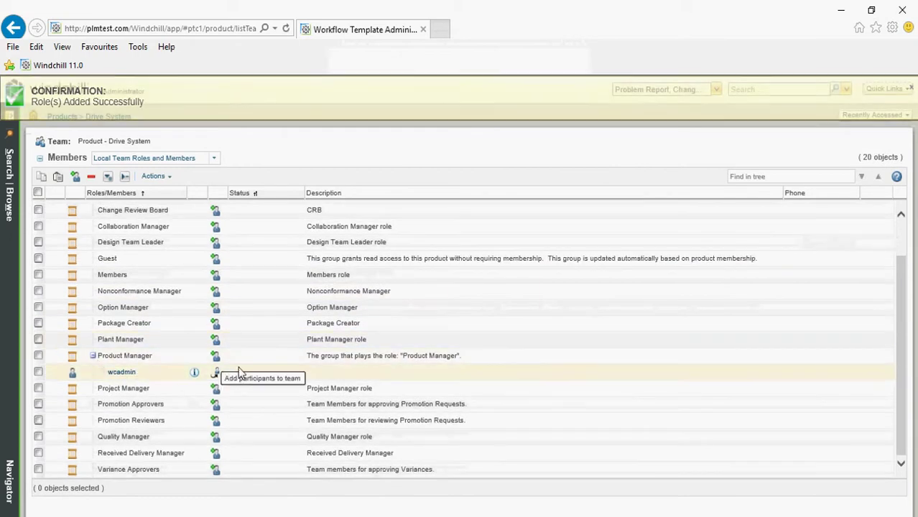
scroll(240, 374, up, 1)
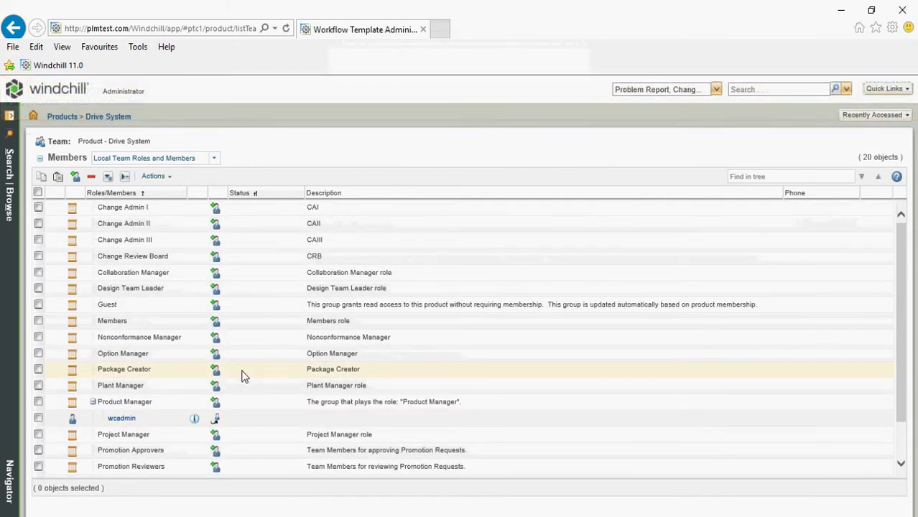
click(215, 289)
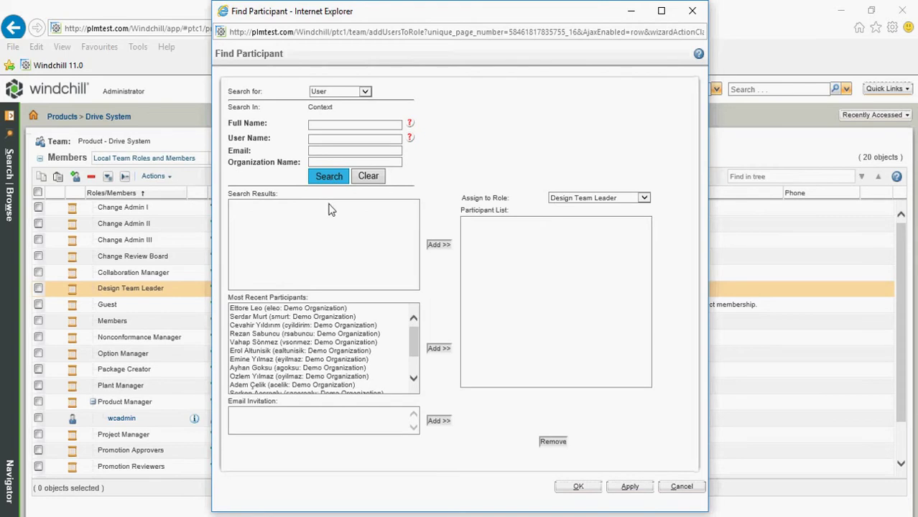
click(329, 176)
click(330, 230)
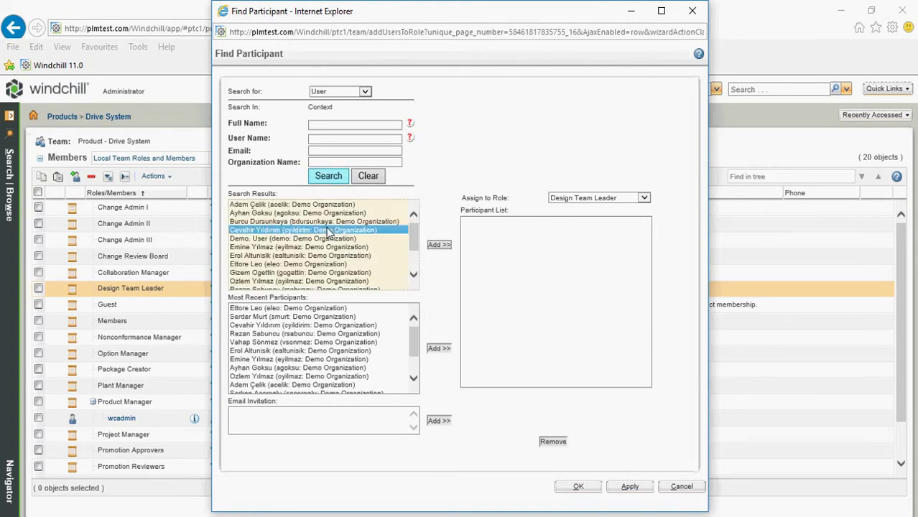
click(441, 245)
click(628, 488)
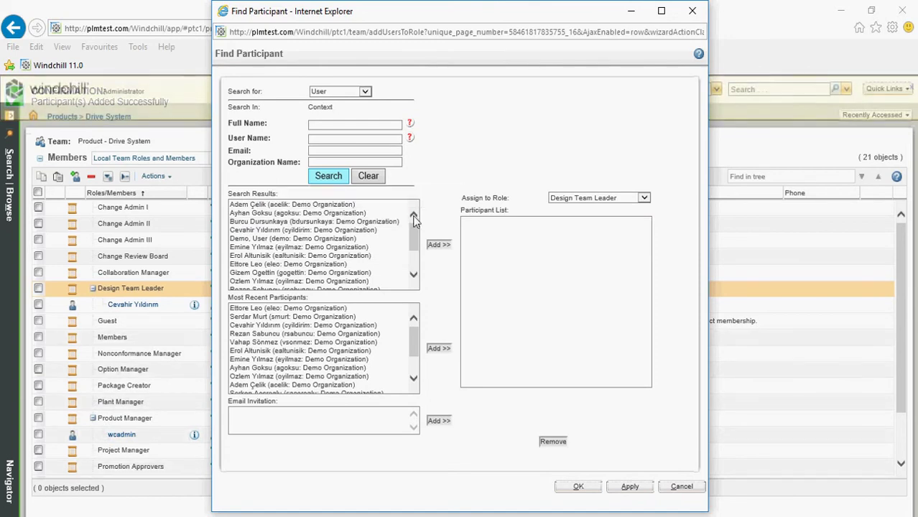
Step: Assign the thirteenth user in the search results to the Quality Manager role and apply the assignment
click(592, 203)
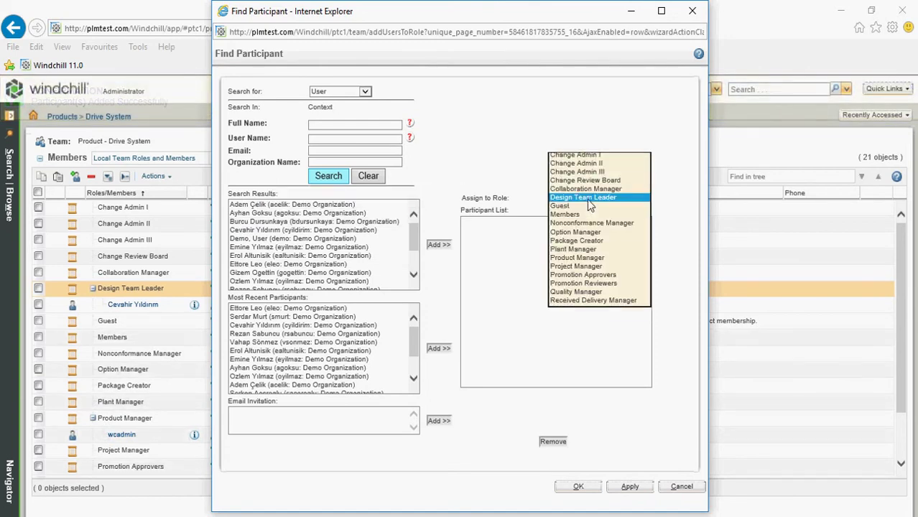
click(592, 293)
scroll(302, 248, down, 3)
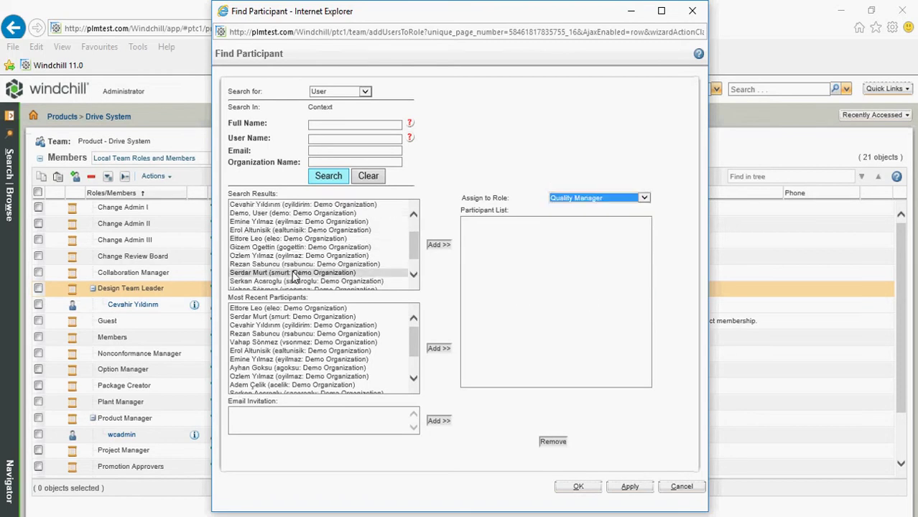
click(302, 259)
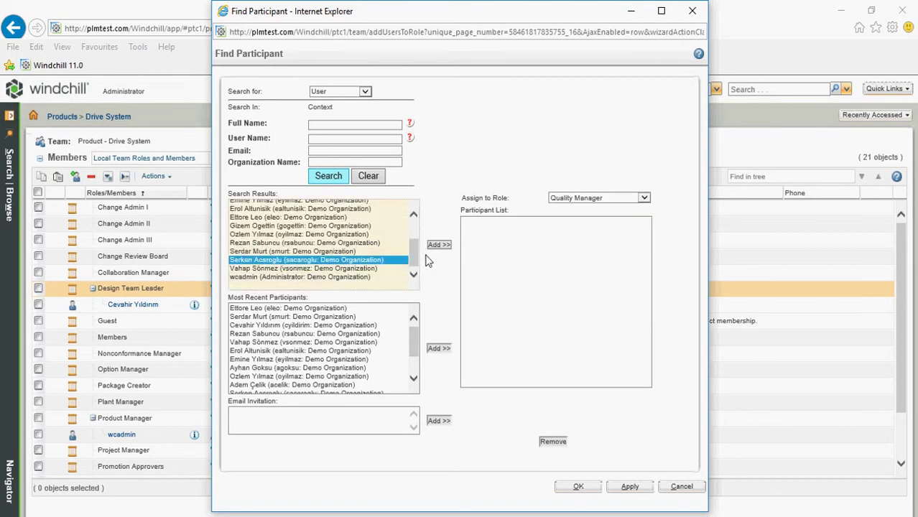
click(439, 246)
click(629, 487)
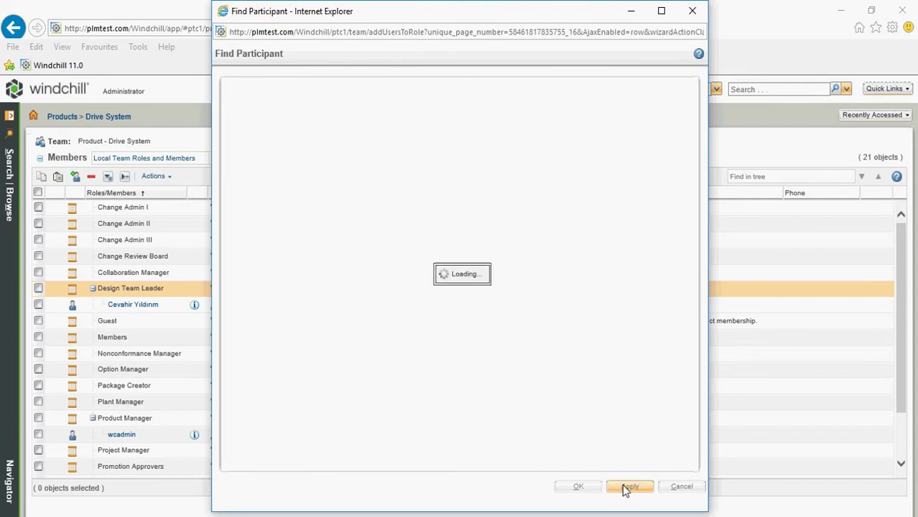
Step: Assign the twelfth user in the search results to the Nonconformance Manager role and apply the assignment
click(644, 198)
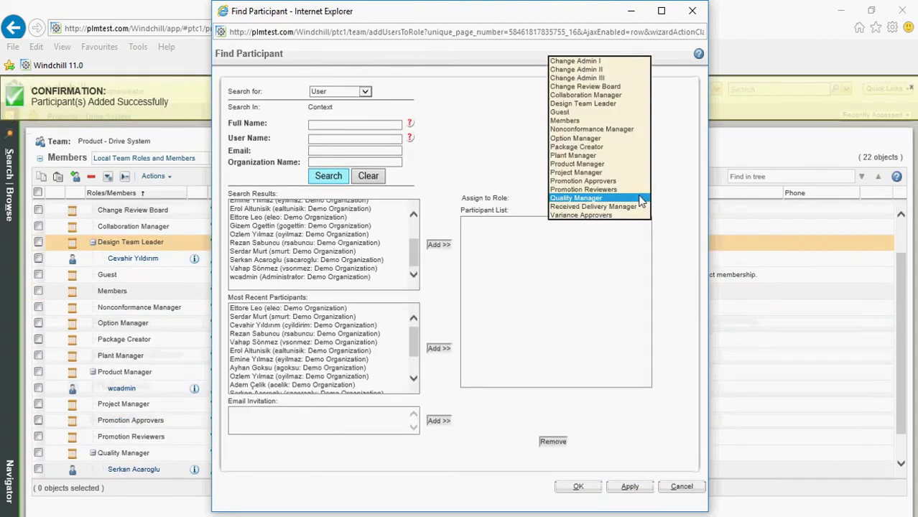
click(590, 129)
click(439, 244)
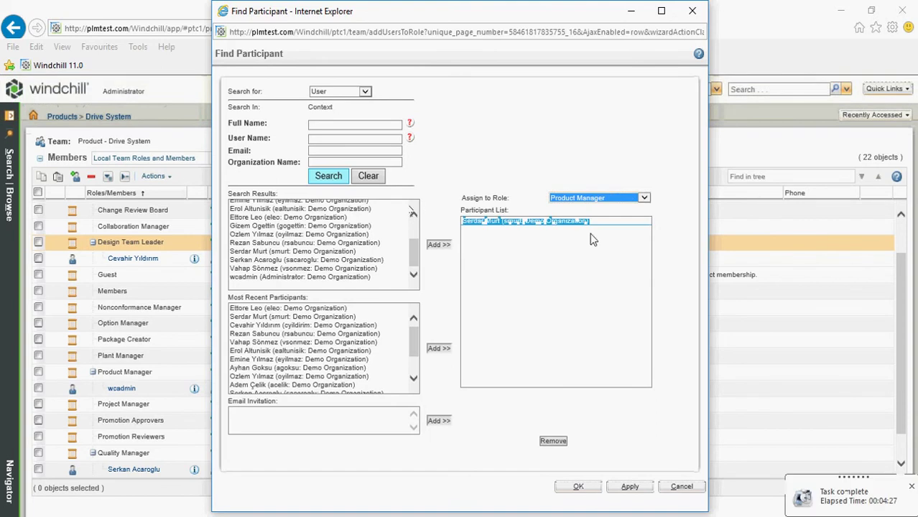
click(610, 198)
click(591, 163)
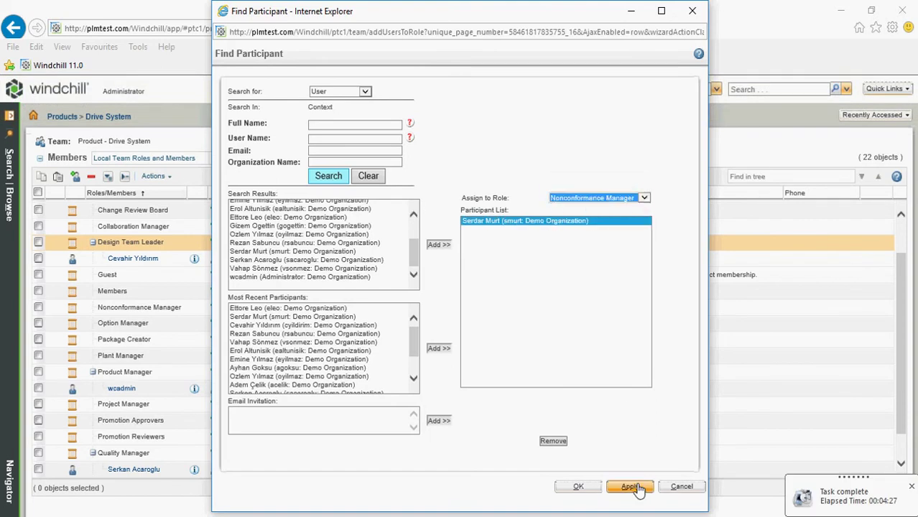
click(630, 487)
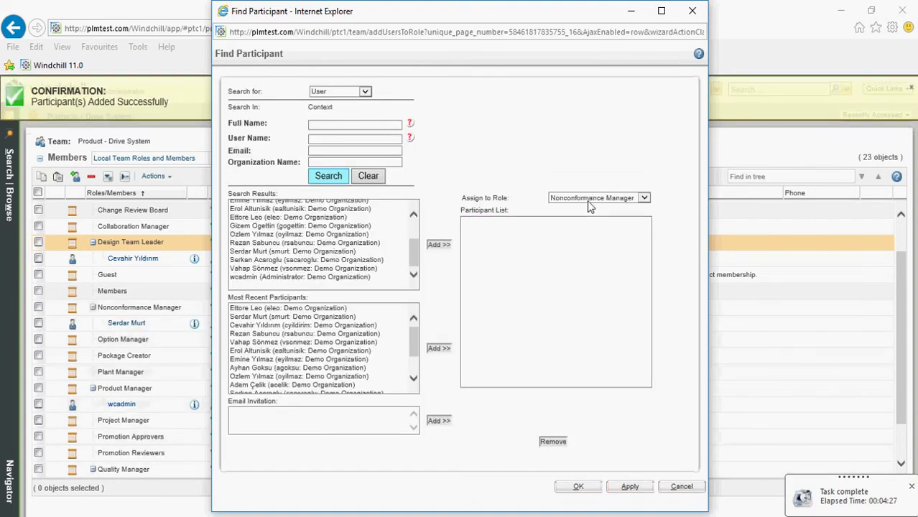
Step: Assign the eleventh user in the search results to the Product Manager role and apply the assignment
click(596, 198)
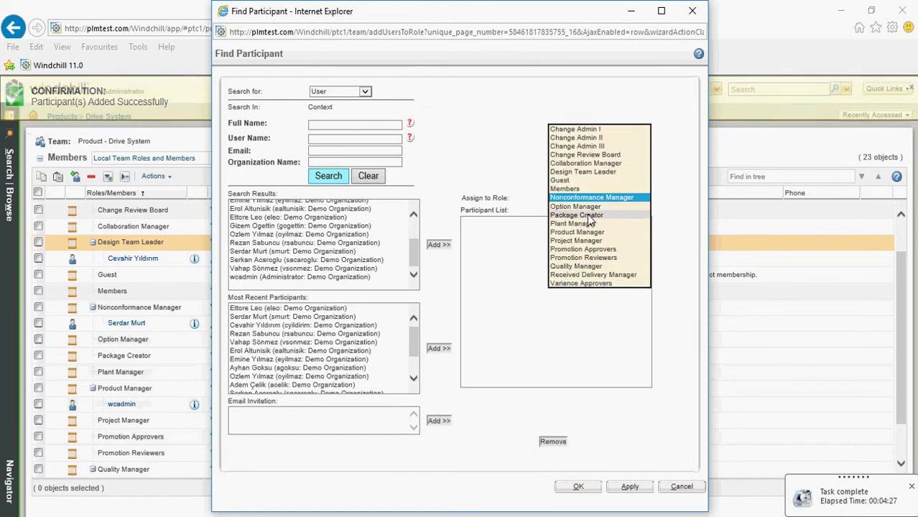
click(586, 214)
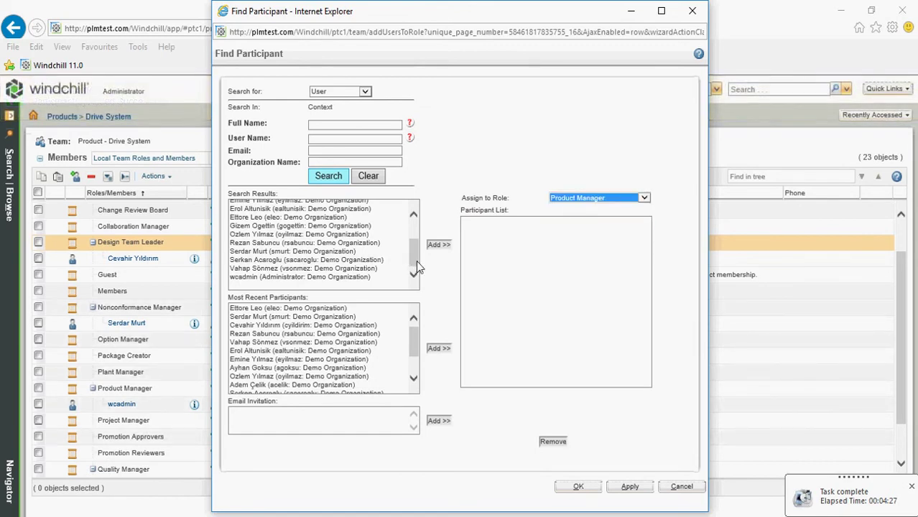
click(305, 244)
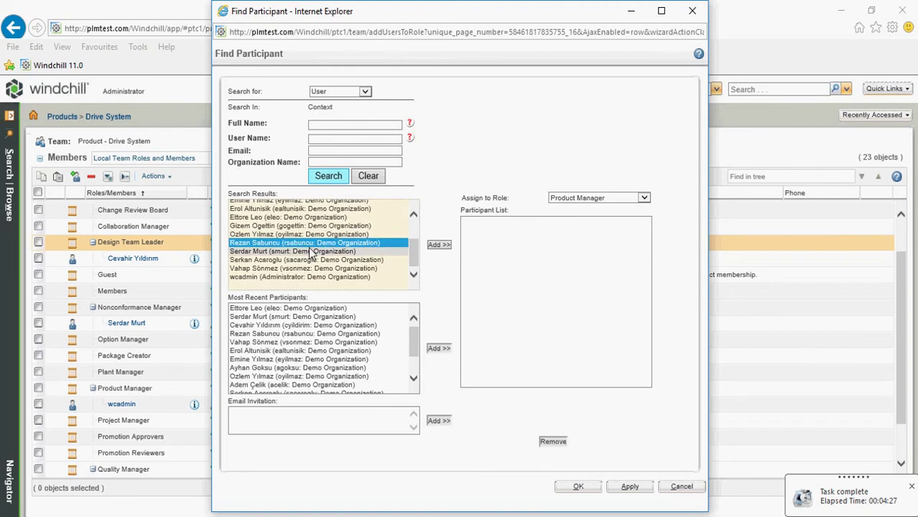
click(439, 244)
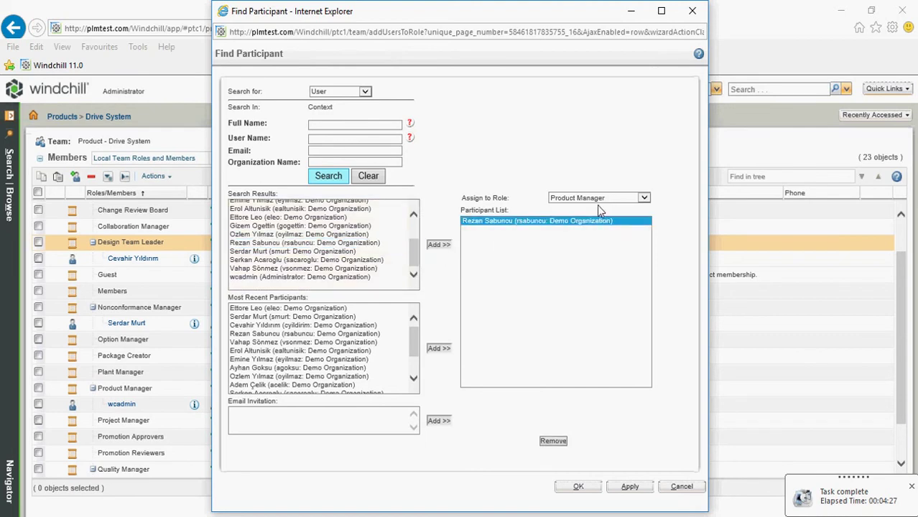
click(630, 487)
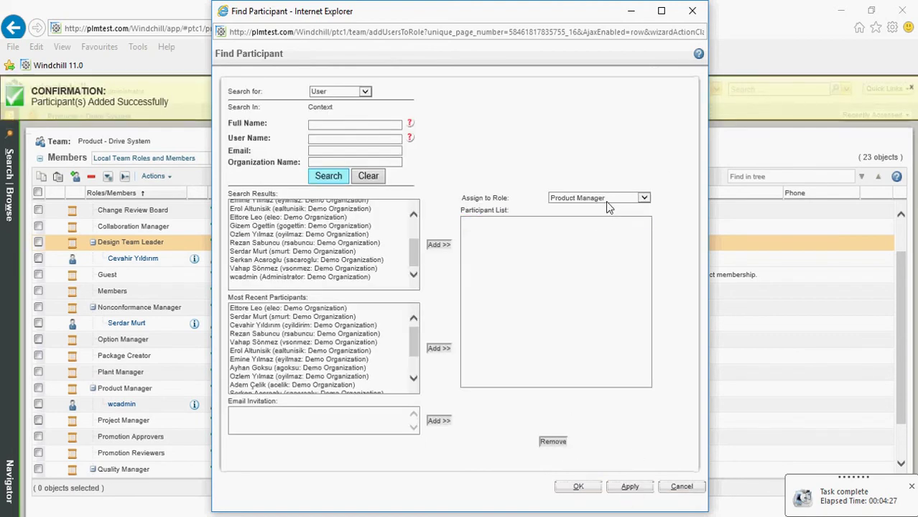
Step: Assign the third user in the search results to the Project Manager role and apply the assignment
click(607, 199)
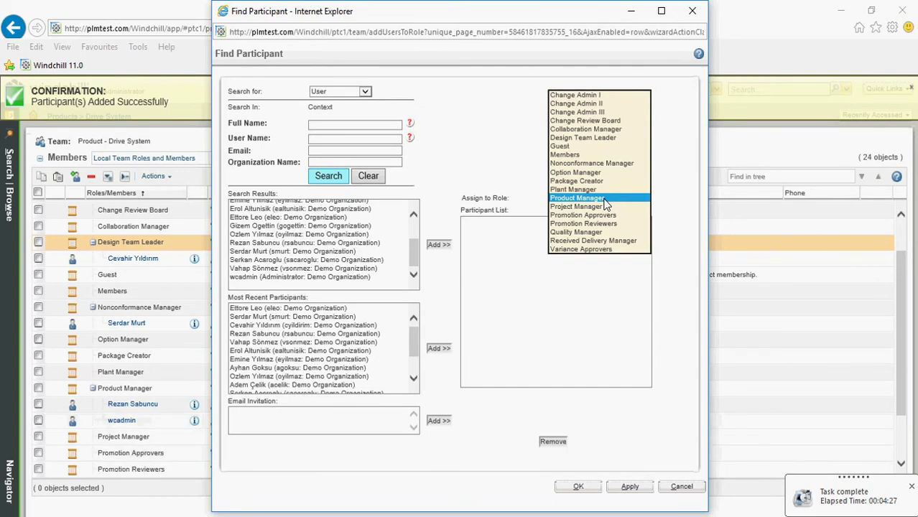
click(589, 205)
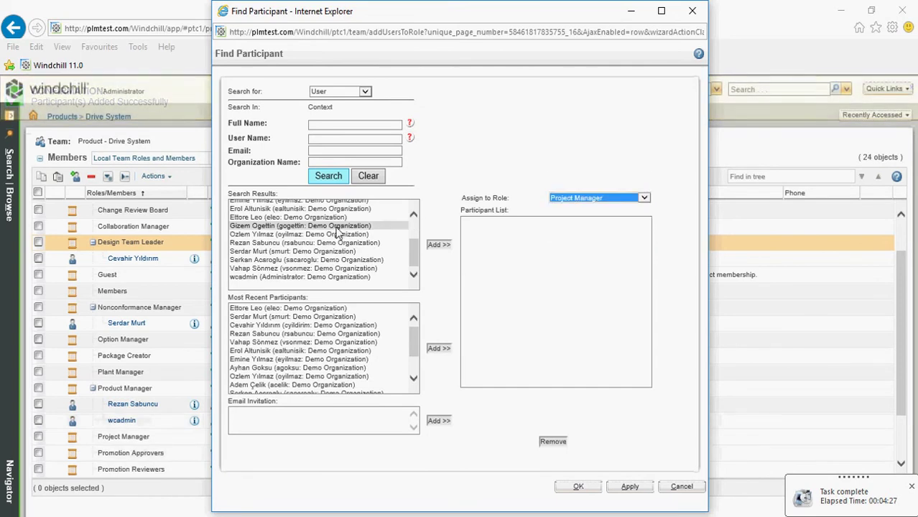
scroll(321, 243, up, 2)
click(316, 222)
click(439, 245)
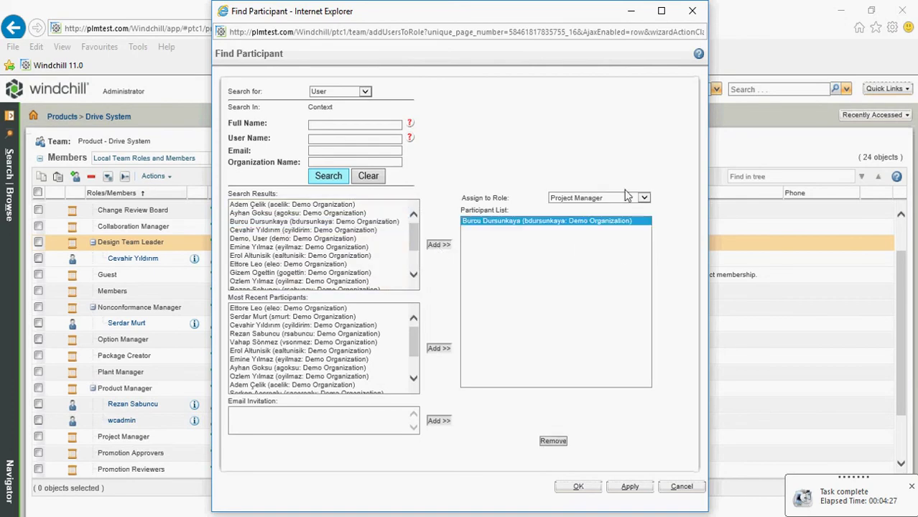
scroll(309, 237, down, 2)
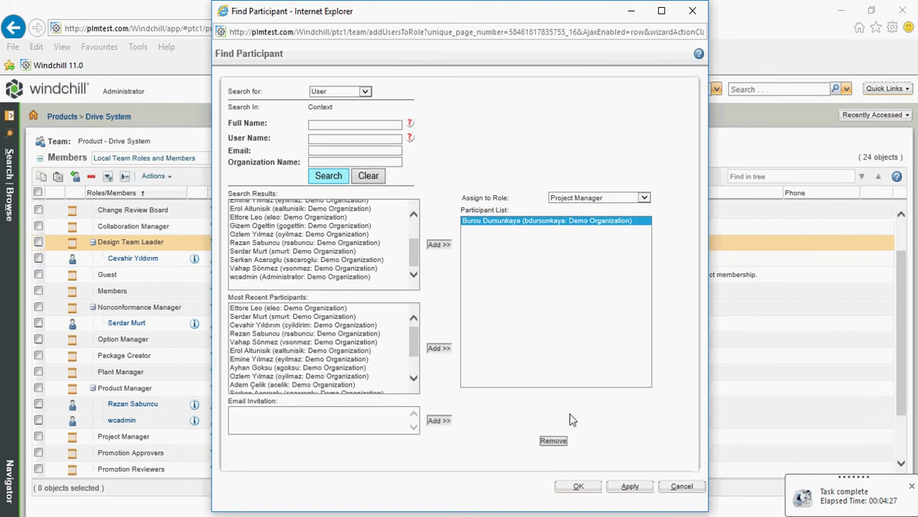
click(630, 487)
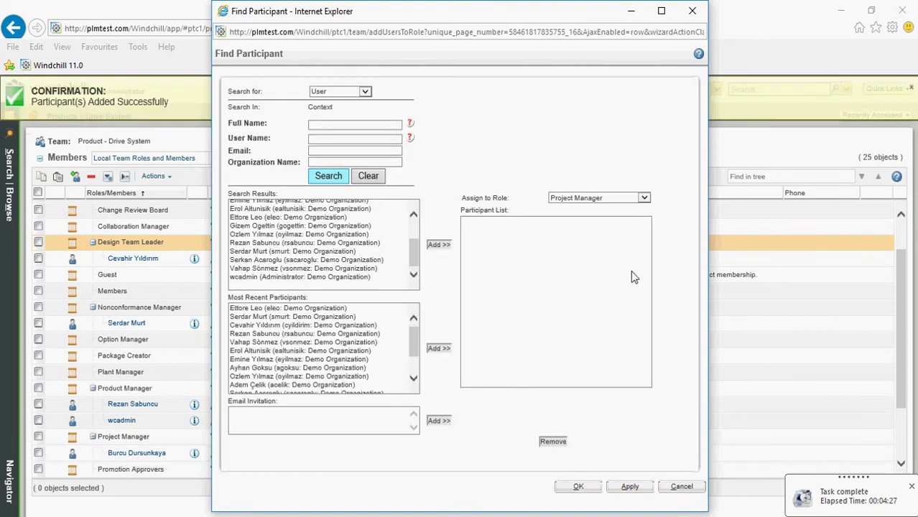
Step: Assign the eighth user in the search results to the Plant Manager role and finish adding participants
click(632, 198)
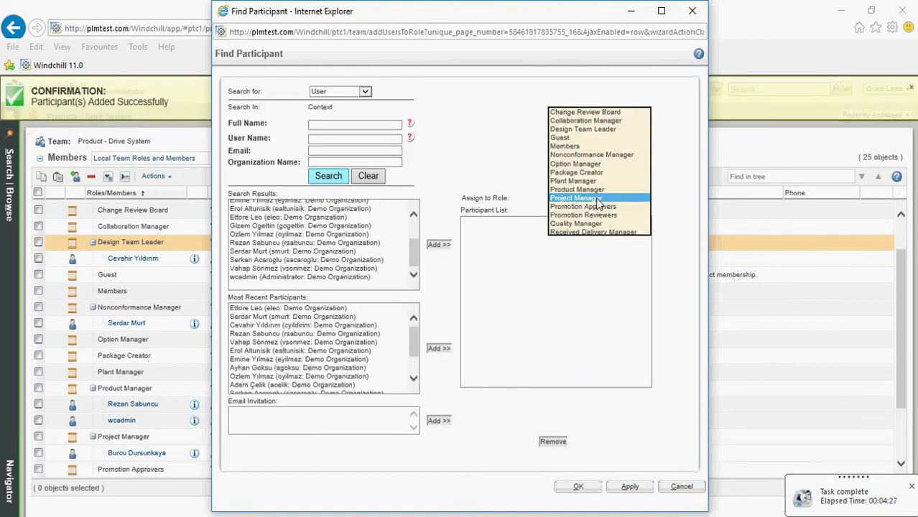
click(579, 181)
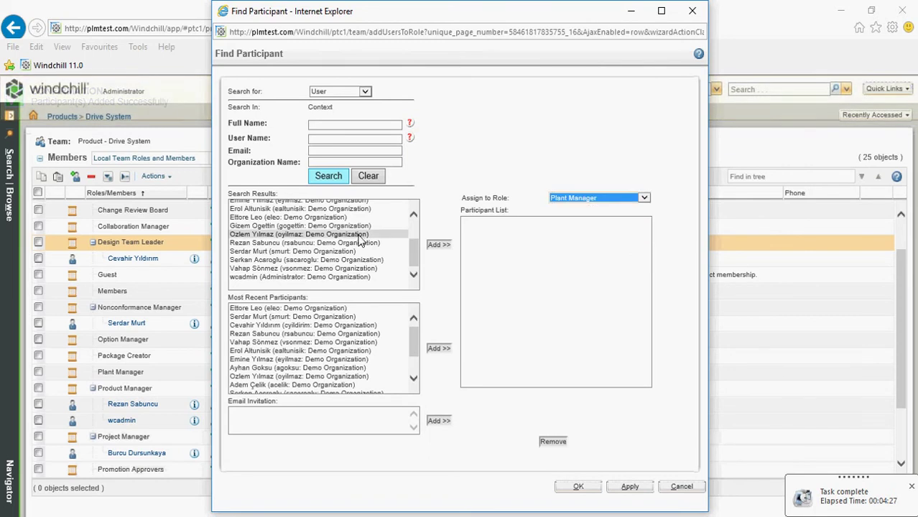
scroll(403, 253, up, 2)
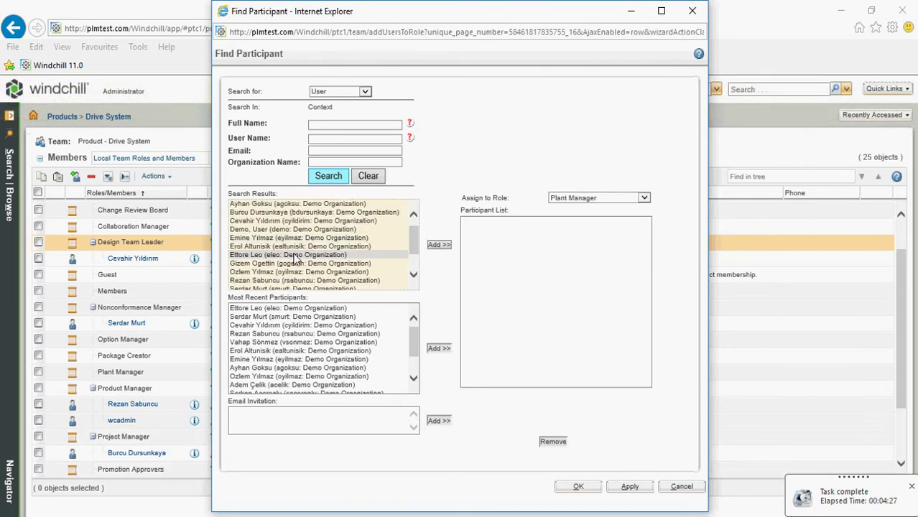
click(288, 255)
click(440, 245)
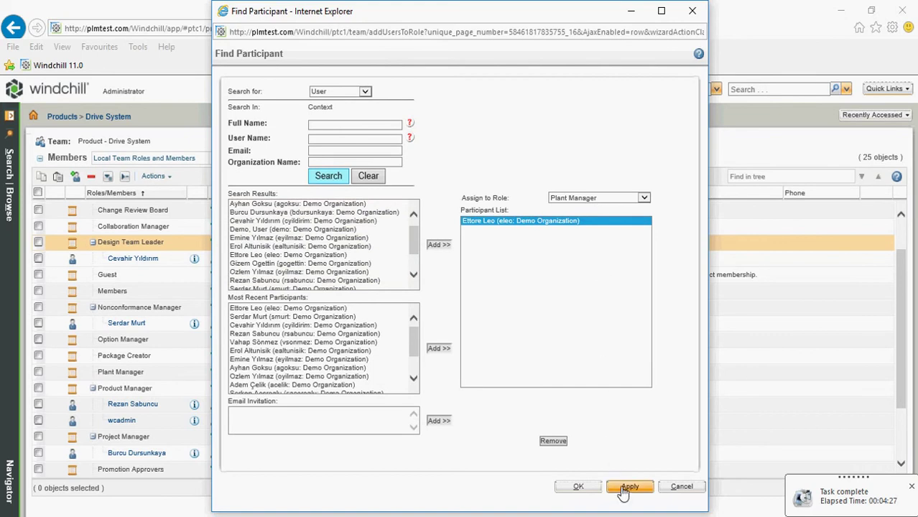
click(579, 487)
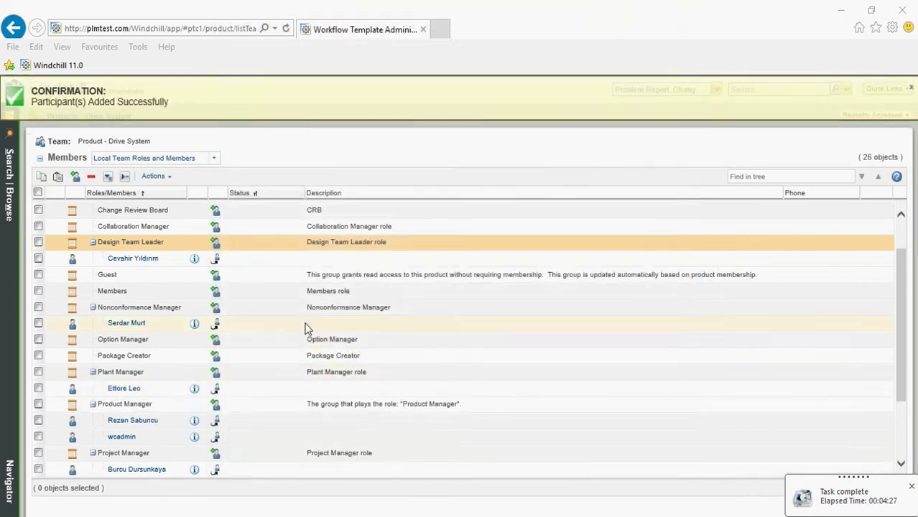
scroll(316, 334, down, 2)
scroll(280, 338, up, 3)
scroll(266, 352, down, 3)
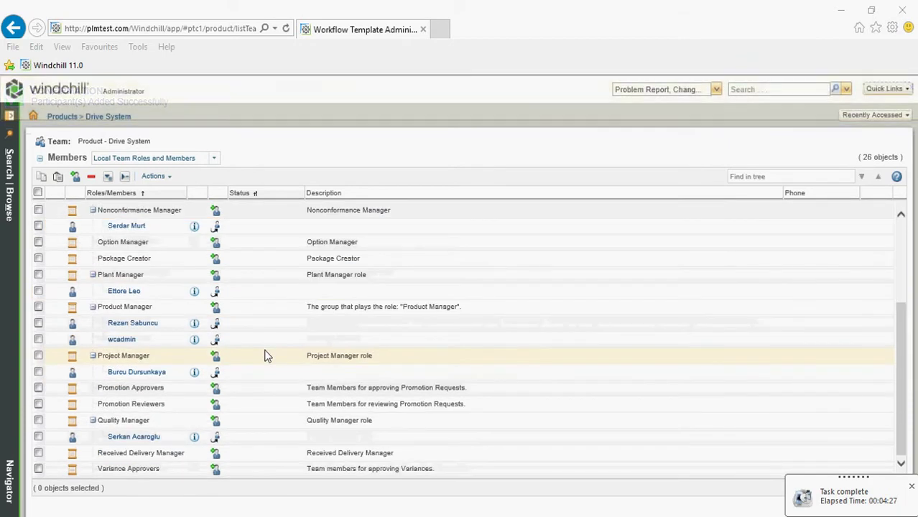
Step: Open Workflow Template Administration from the site-level utilities to list the workflow templates
click(12, 207)
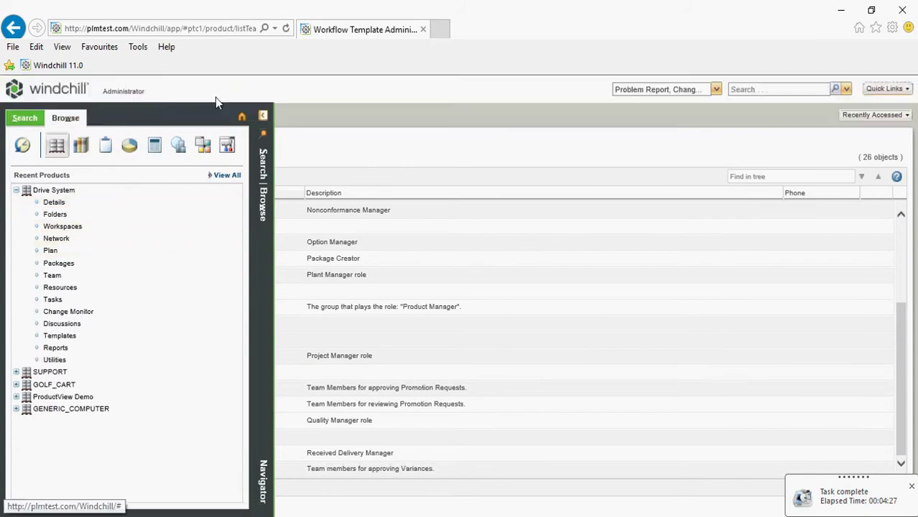
click(204, 149)
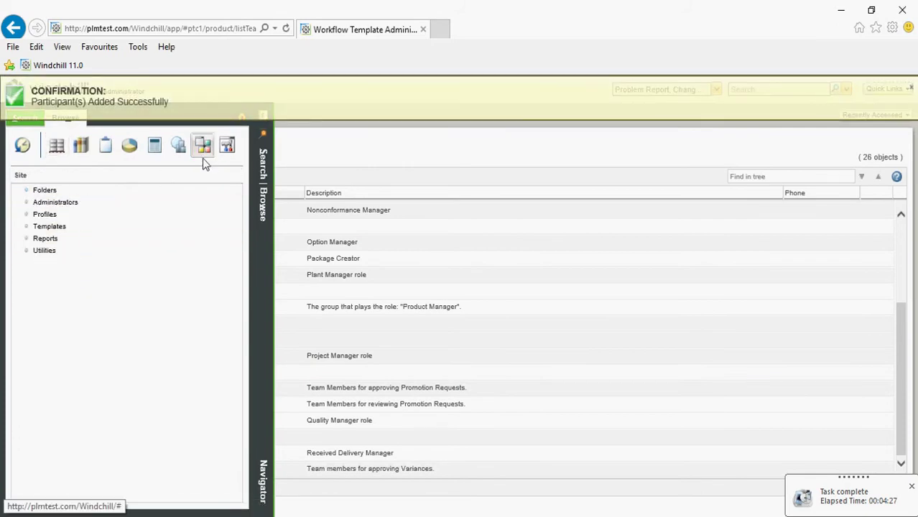
click(43, 251)
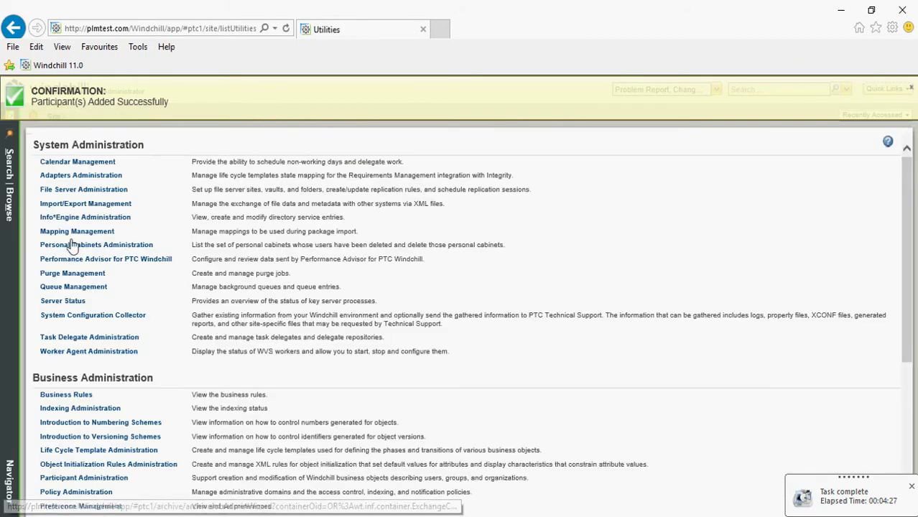
scroll(86, 415, down, 3)
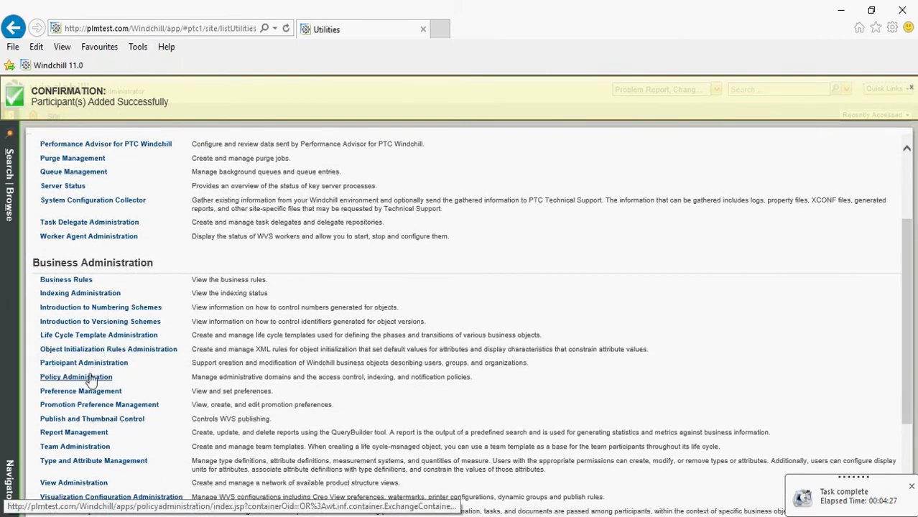
scroll(85, 349, down, 3)
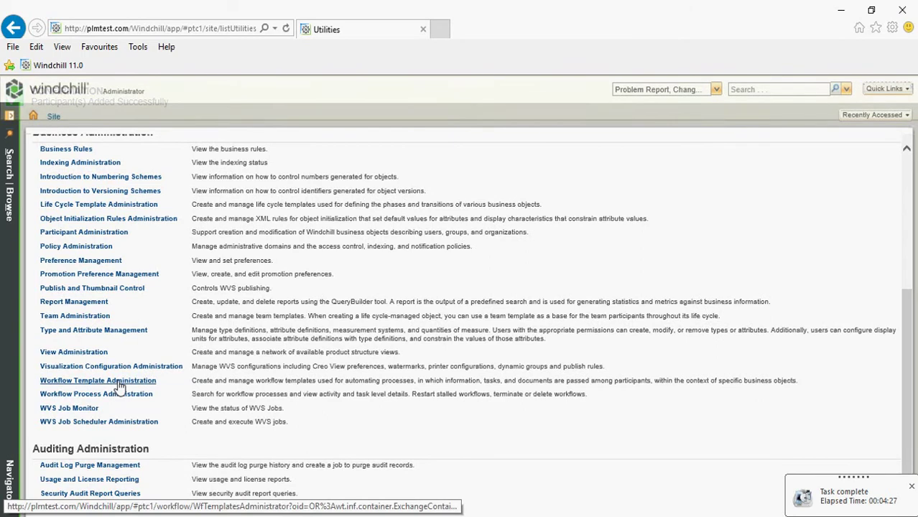
click(118, 381)
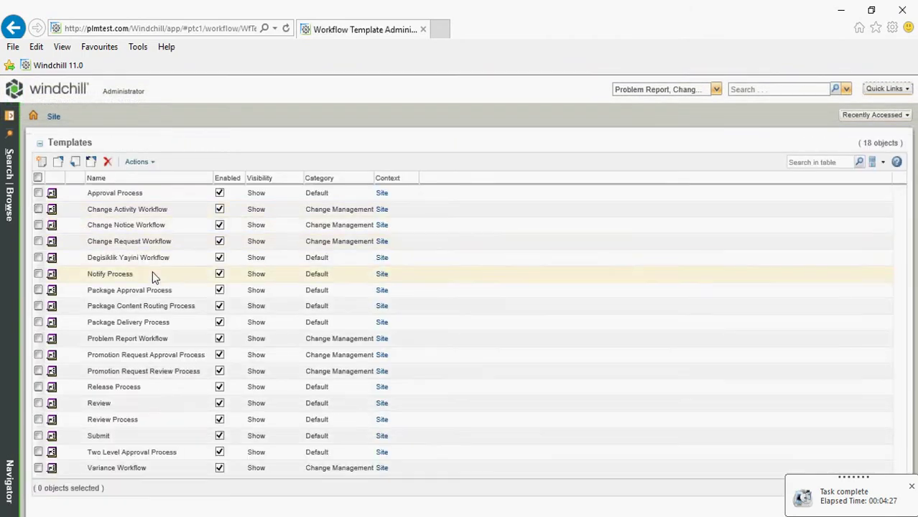
Step: Open the Degisiklik Yayini Workflow template for editing and enlarge its editor window to examine the process diagram
right_click(136, 258)
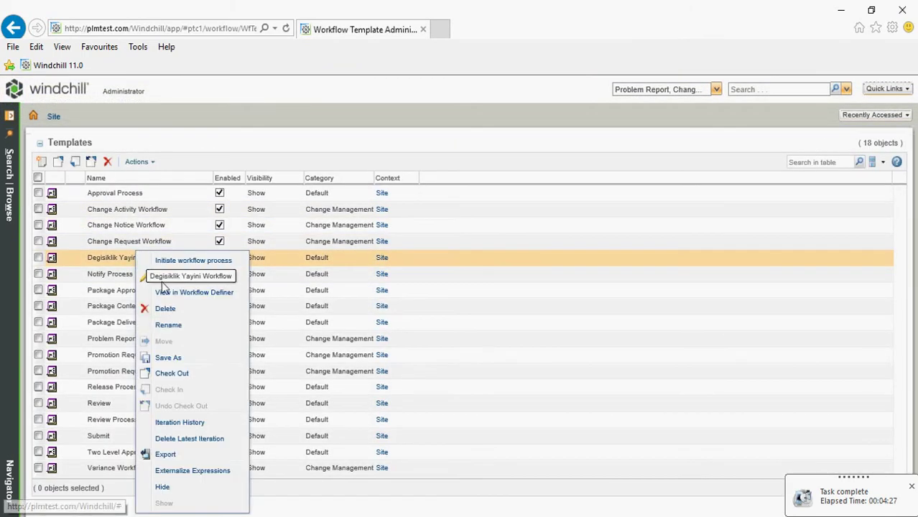
click(162, 278)
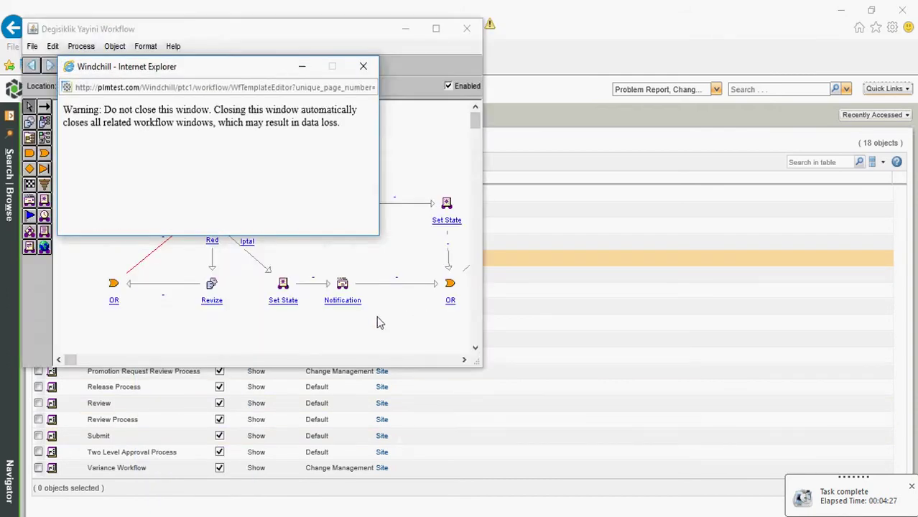
drag(352, 24, 564, 49)
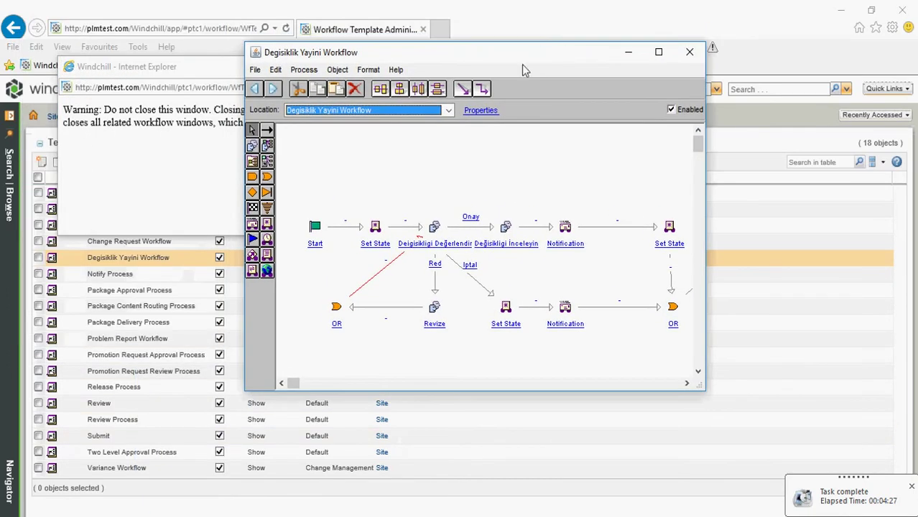
double_click(444, 50)
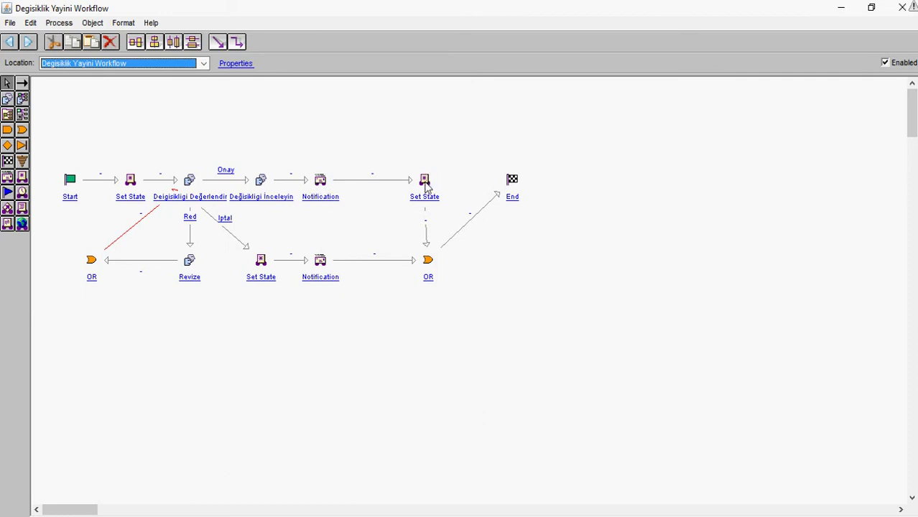
Step: Close the workflow editor and undo the check-out of the Degisiklik Yayini Workflow template
click(10, 23)
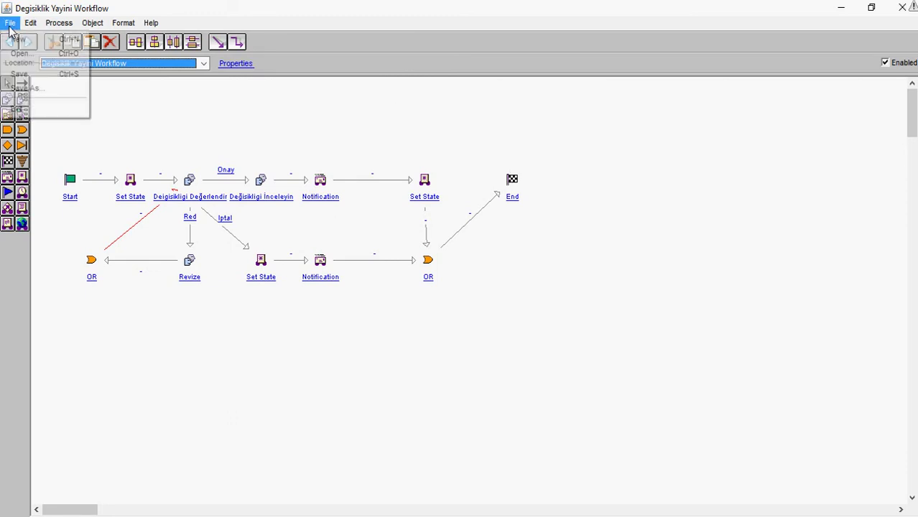
click(36, 111)
click(363, 67)
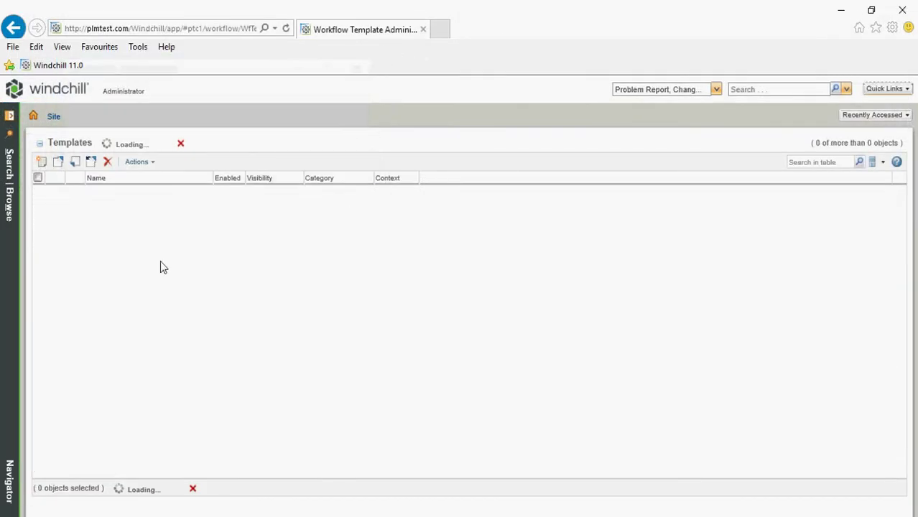
right_click(111, 258)
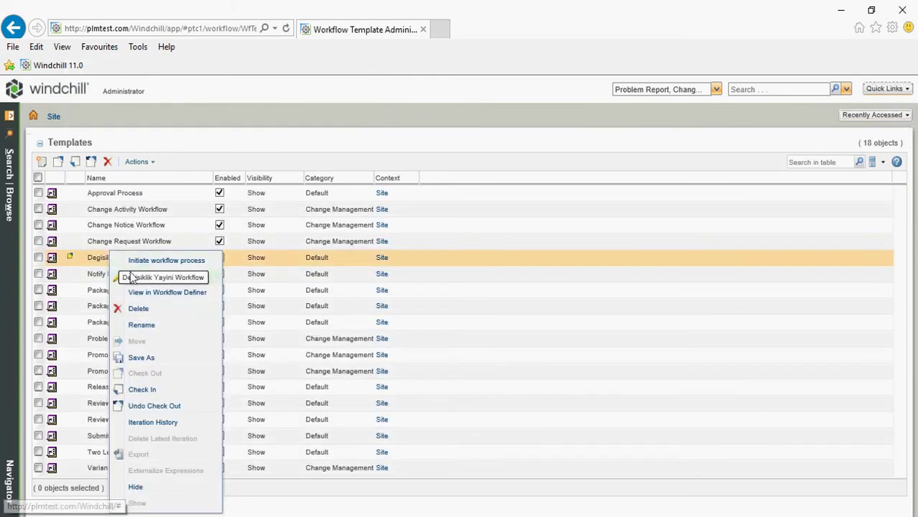
click(151, 407)
click(492, 319)
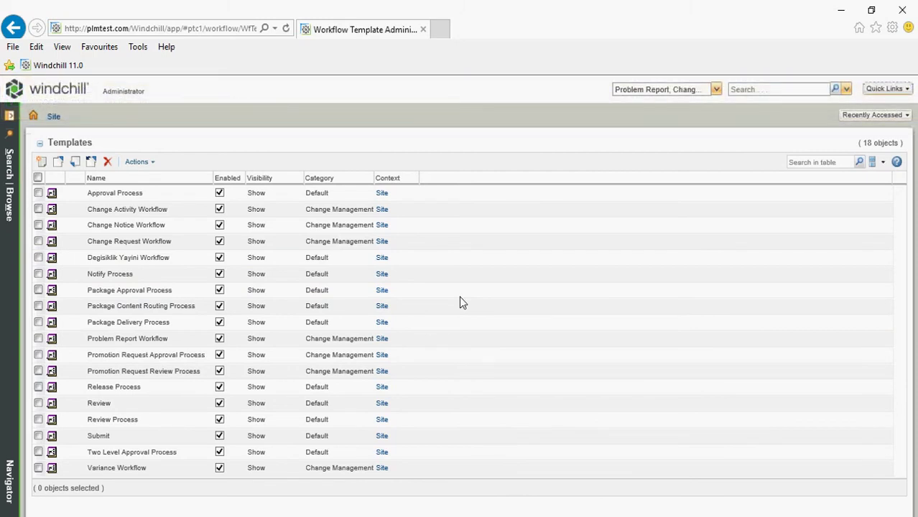
Step: Open Team Administration from the site-level utilities to list the team templates
click(33, 117)
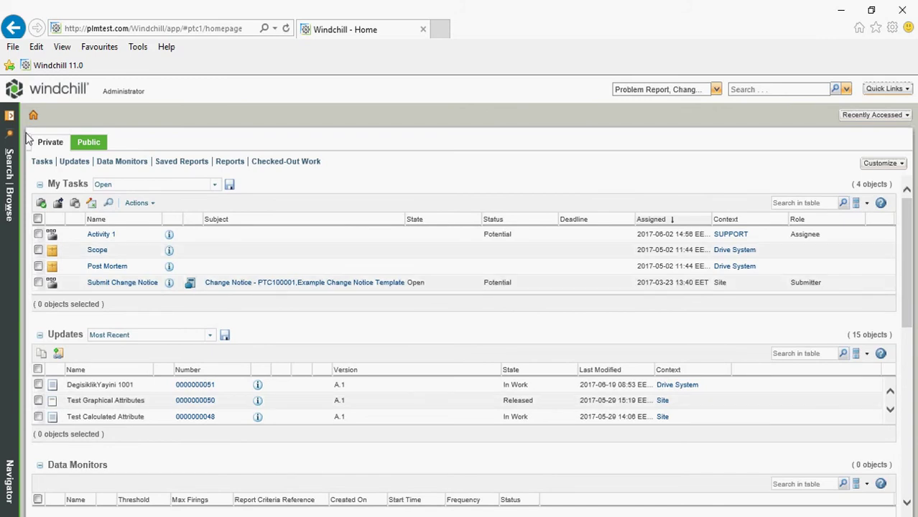
click(9, 208)
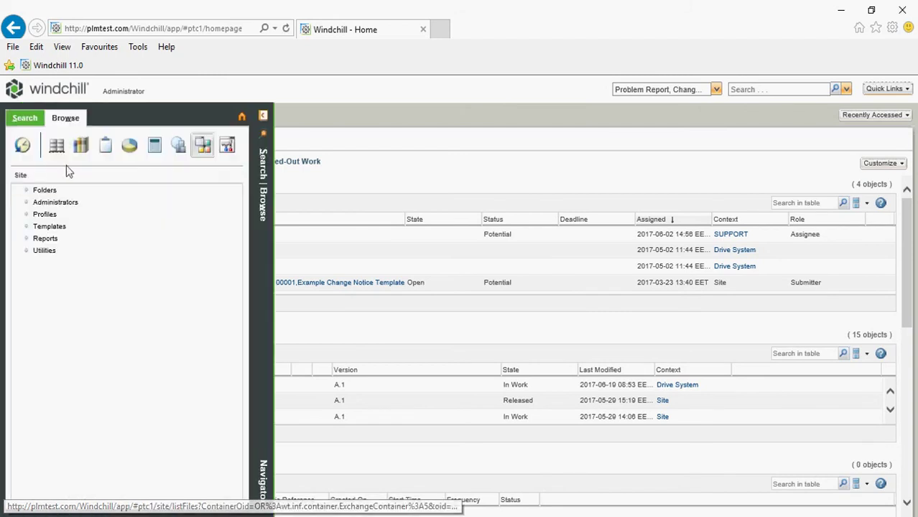
click(52, 250)
scroll(180, 338, down, 3)
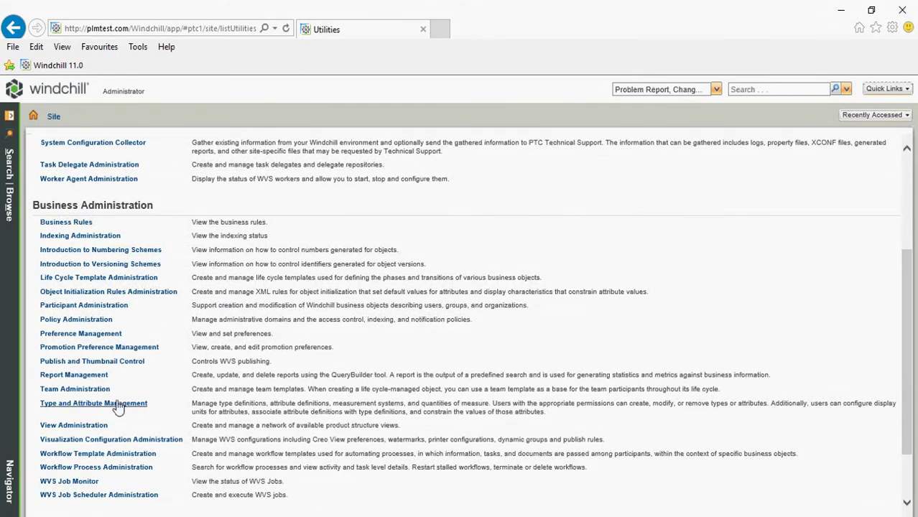
scroll(79, 395, down, 1)
click(88, 331)
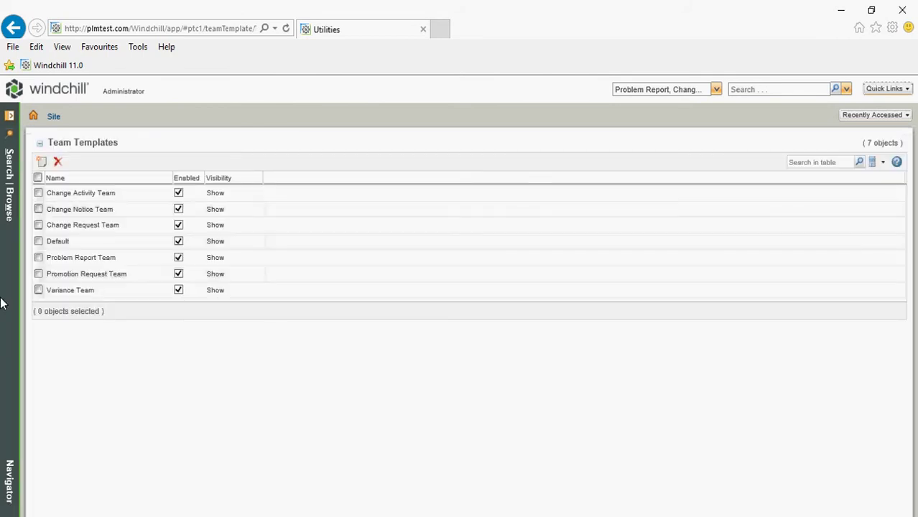
Step: Start a new team template and name it Degisiklik Yayini Template
click(41, 162)
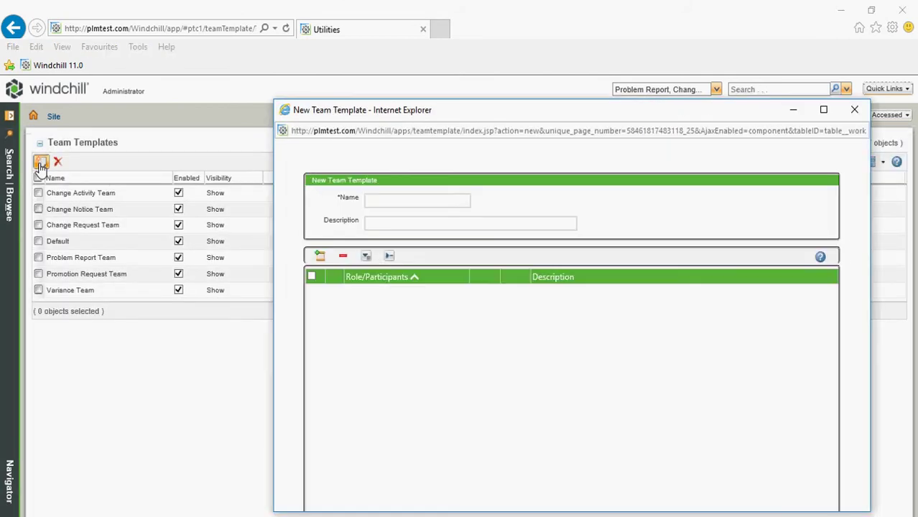
drag(467, 110, 355, 29)
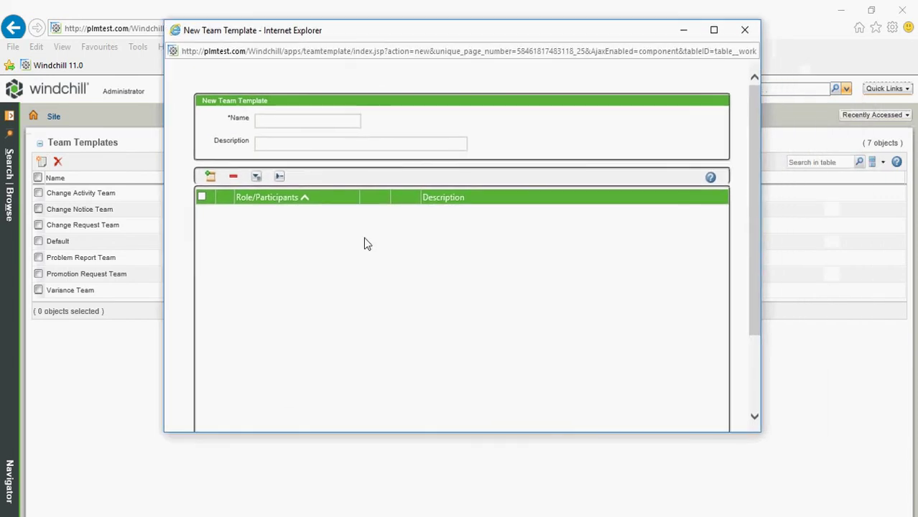
click(208, 177)
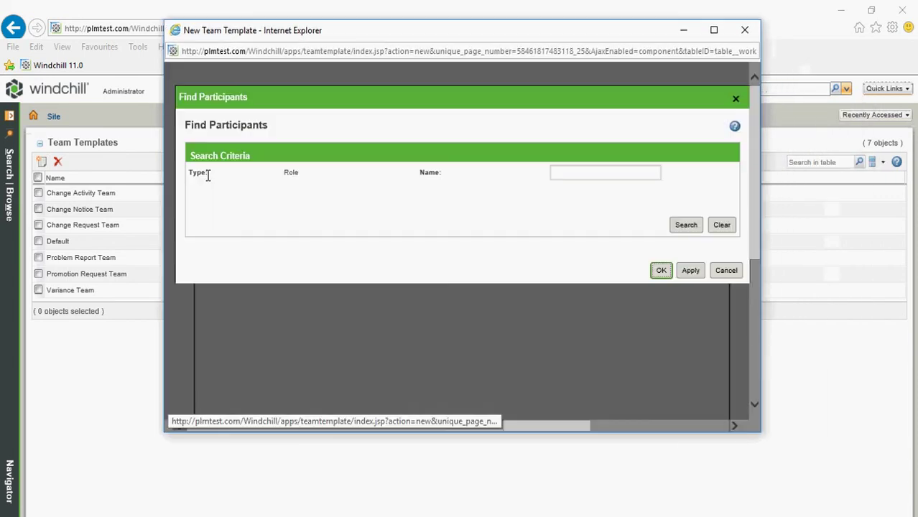
click(735, 99)
click(307, 121)
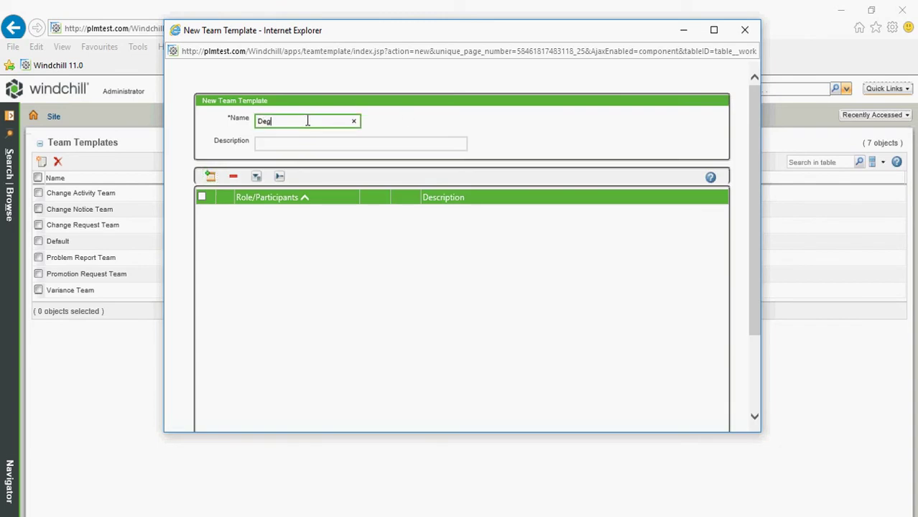
text(Degisiklik Yayin Template)
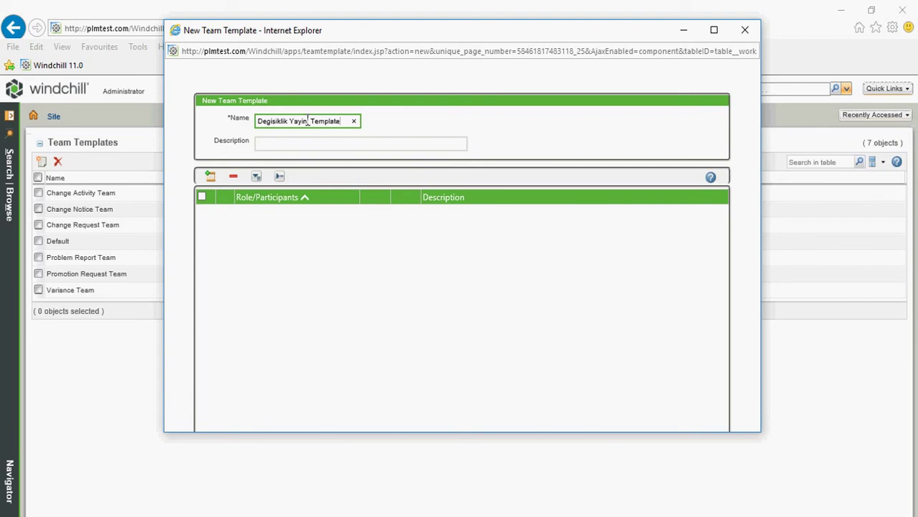
click(293, 227)
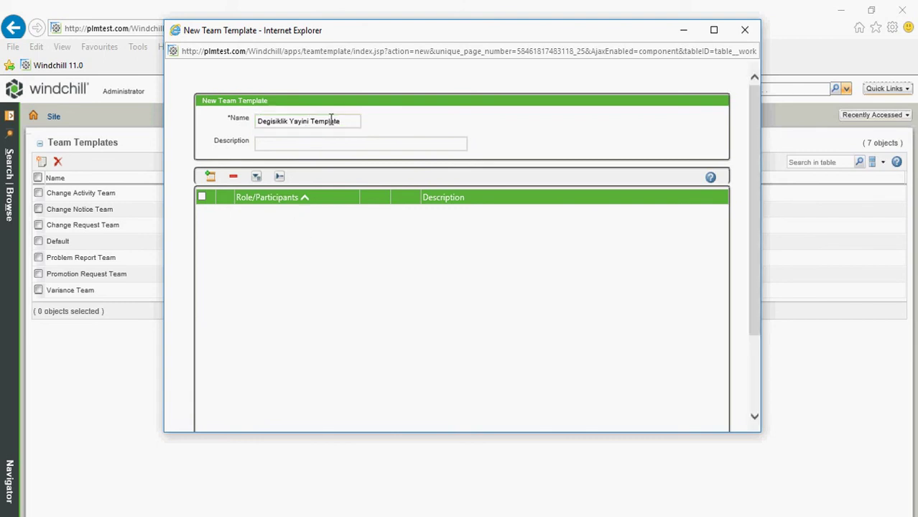
drag(345, 122, 256, 127)
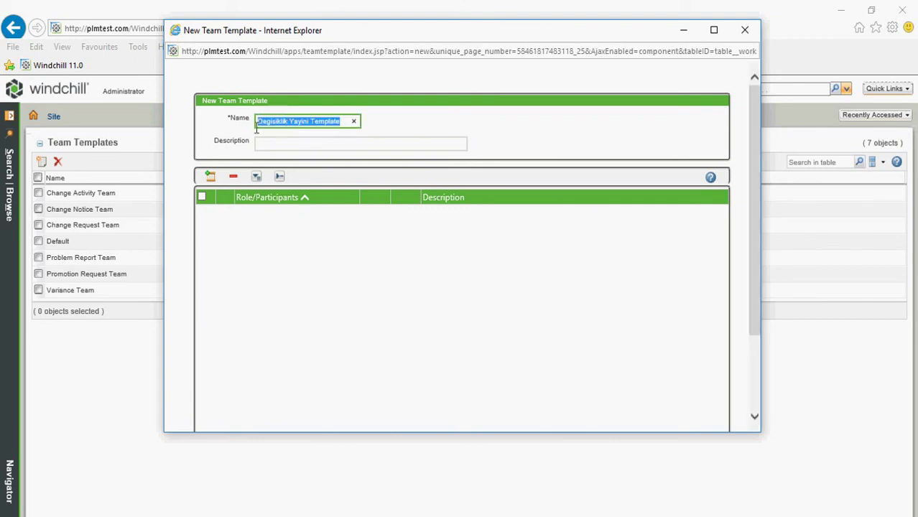
click(307, 250)
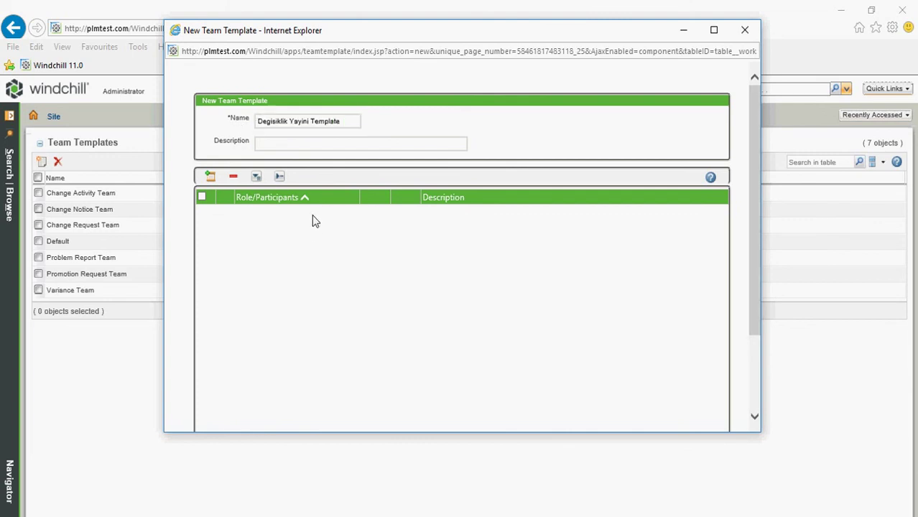
Step: Search the roles for Design* and add Design Team Leader to the new team template
click(210, 176)
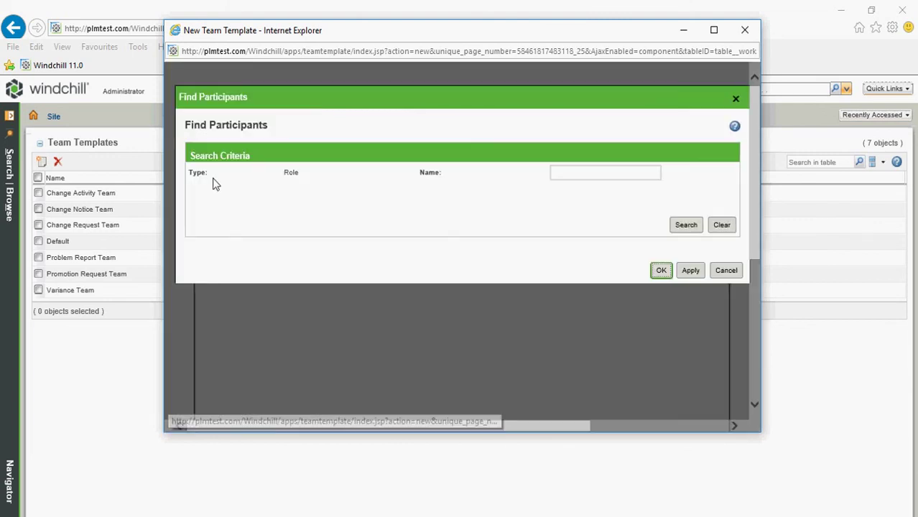
click(597, 174)
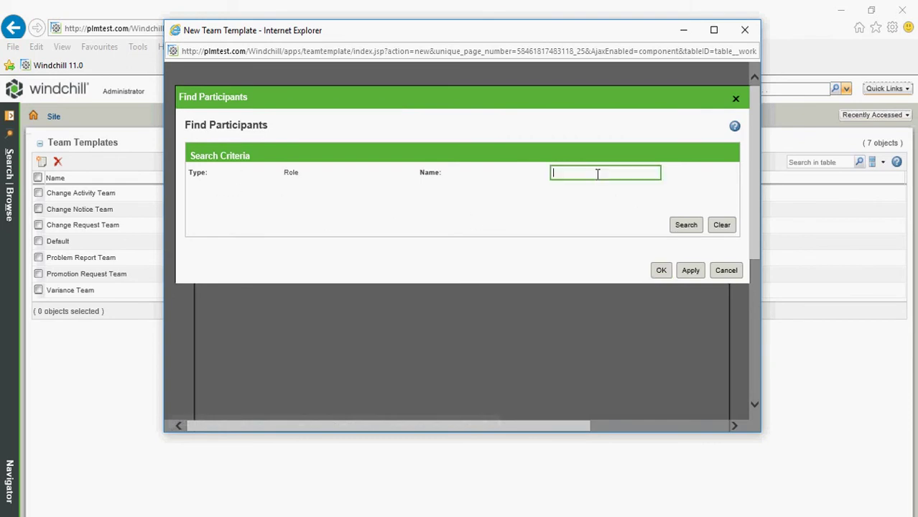
drag(577, 100, 554, 79)
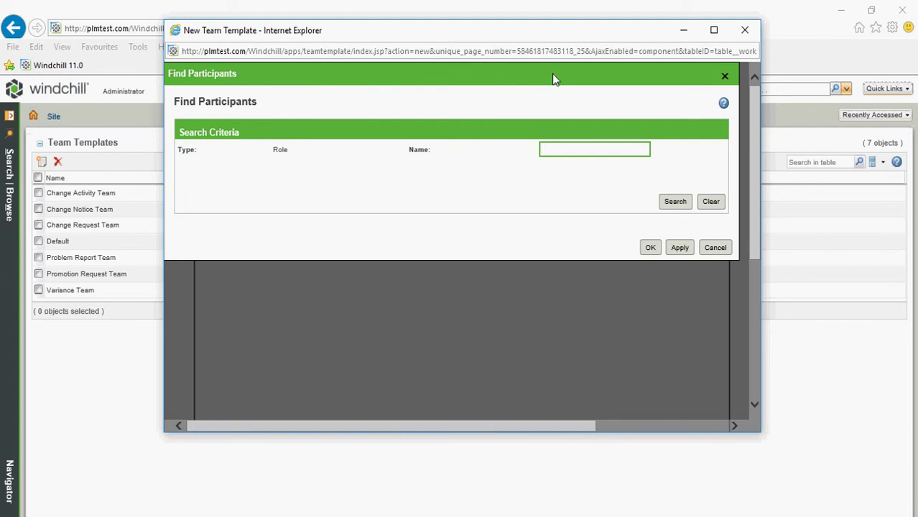
text(Design*)
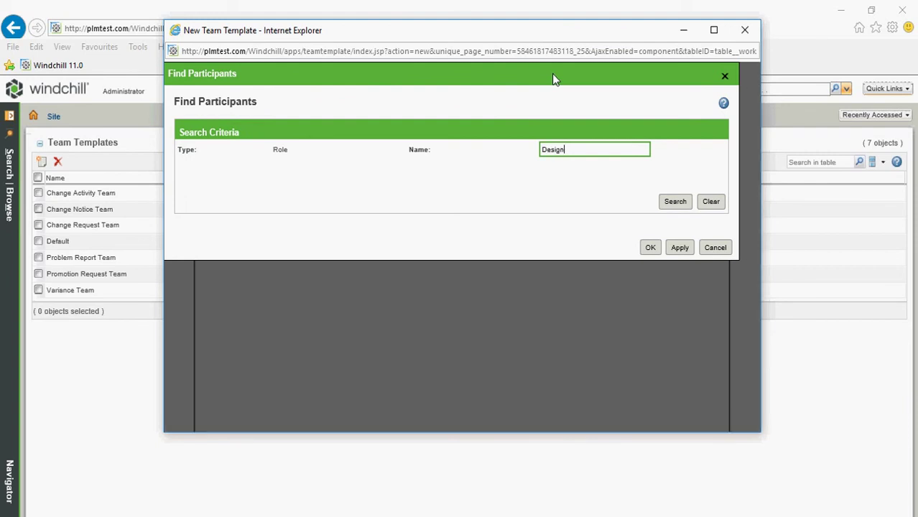
click(673, 204)
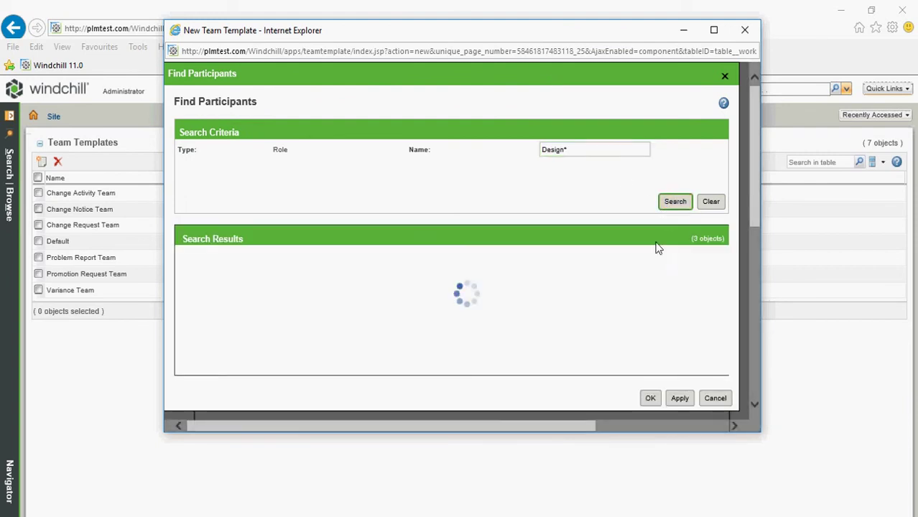
click(184, 324)
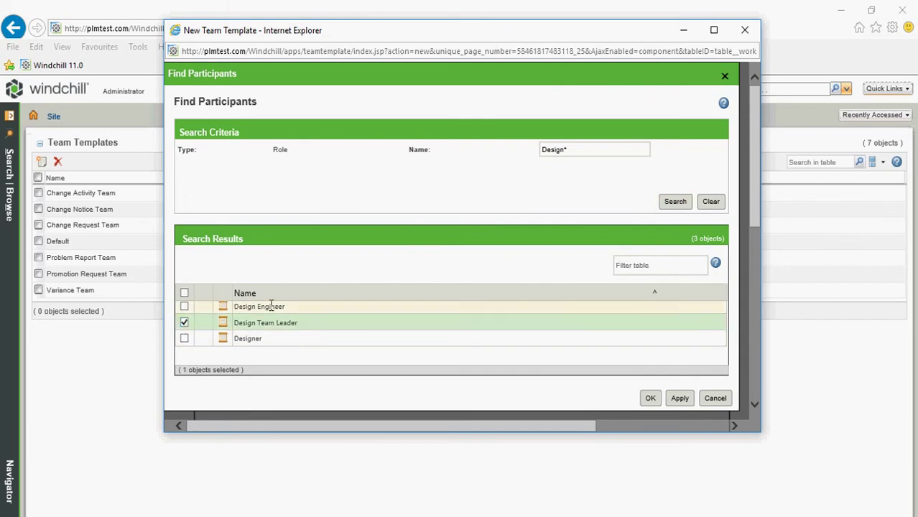
click(679, 399)
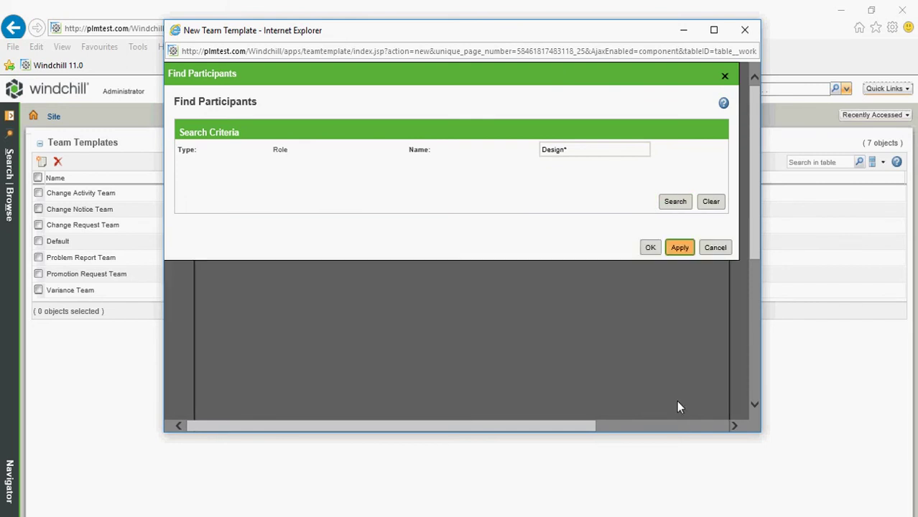
Step: Search the roles for Quality* and add Quality Manager to the new team template
click(580, 149)
text(*)
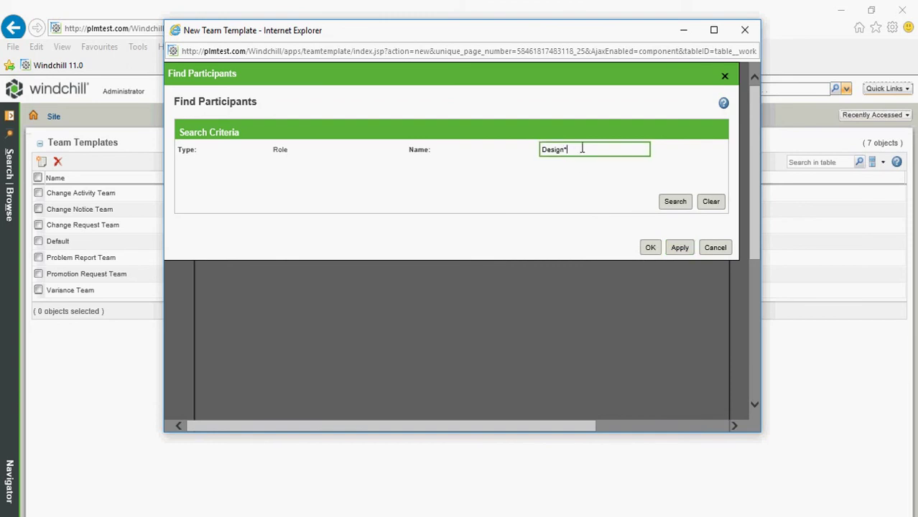
key(BackSpace)
key(BackSpace)
key(BackSpace)
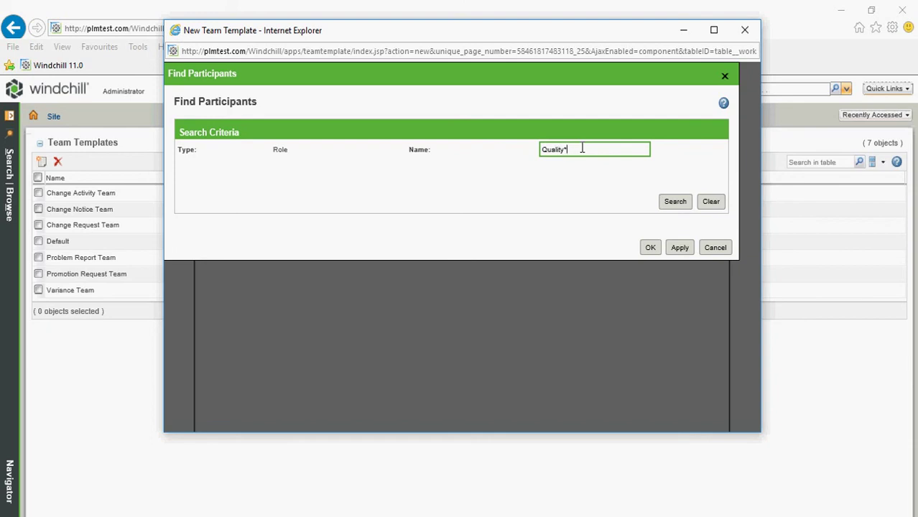
key(Return)
click(672, 202)
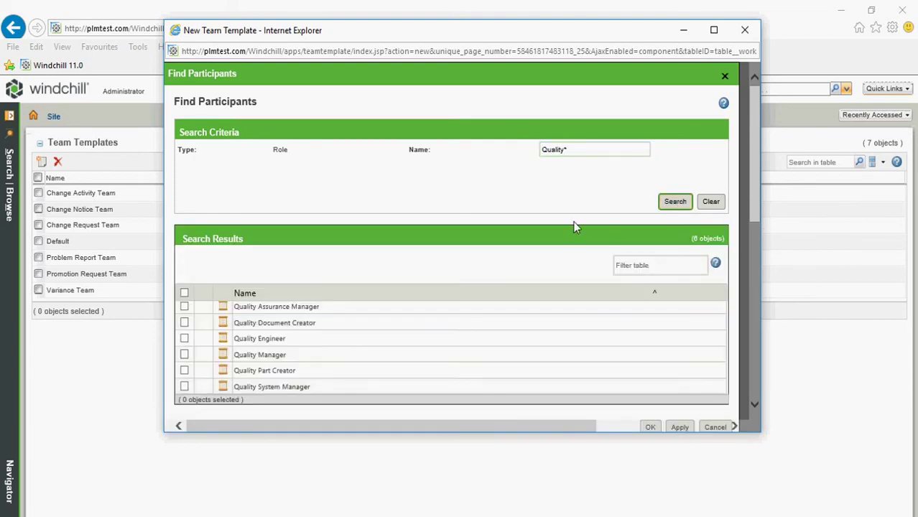
scroll(266, 354, down, 3)
click(184, 243)
click(679, 316)
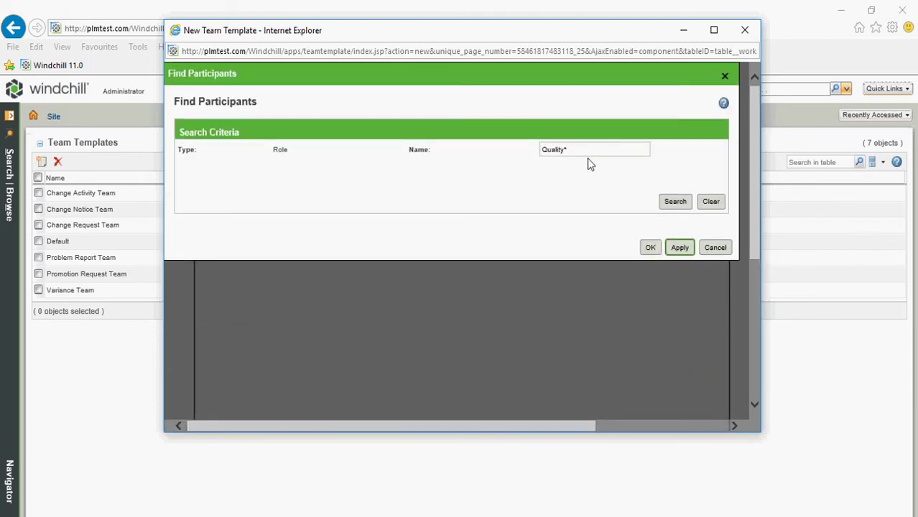
Step: Search the roles for Nonconformance* and add Nonconformance Manager to the new team template
text(r)
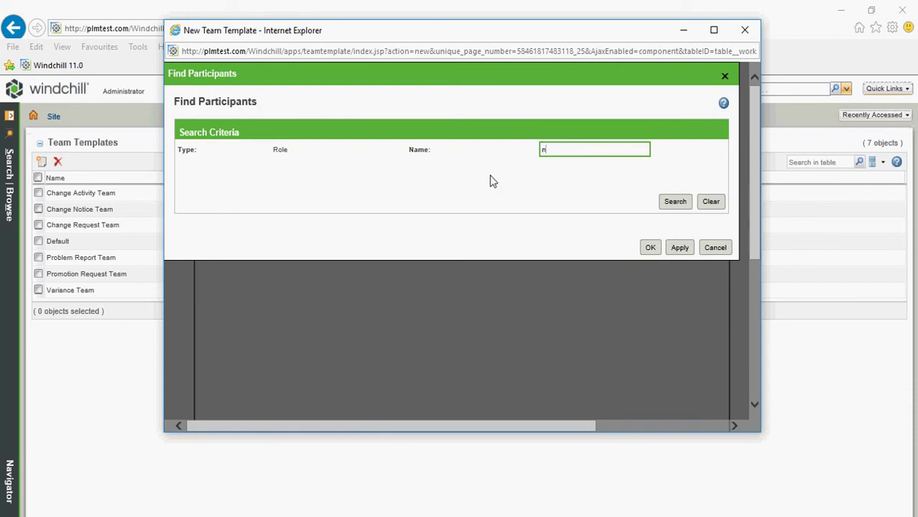
text(onconformance*)
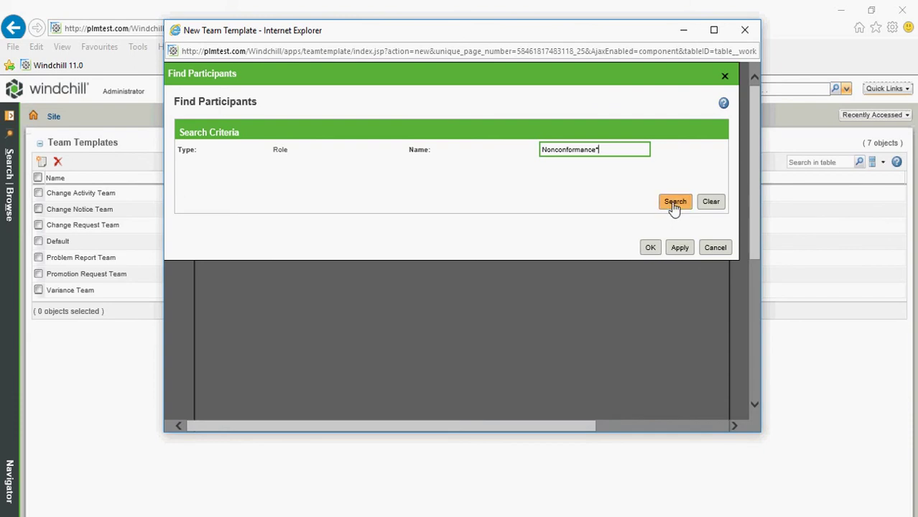
click(673, 204)
scroll(260, 330, down, 3)
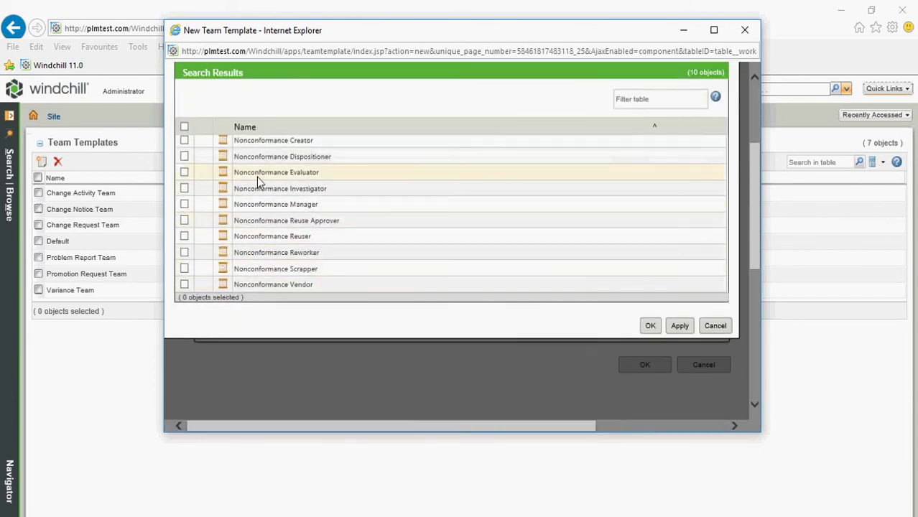
click(184, 204)
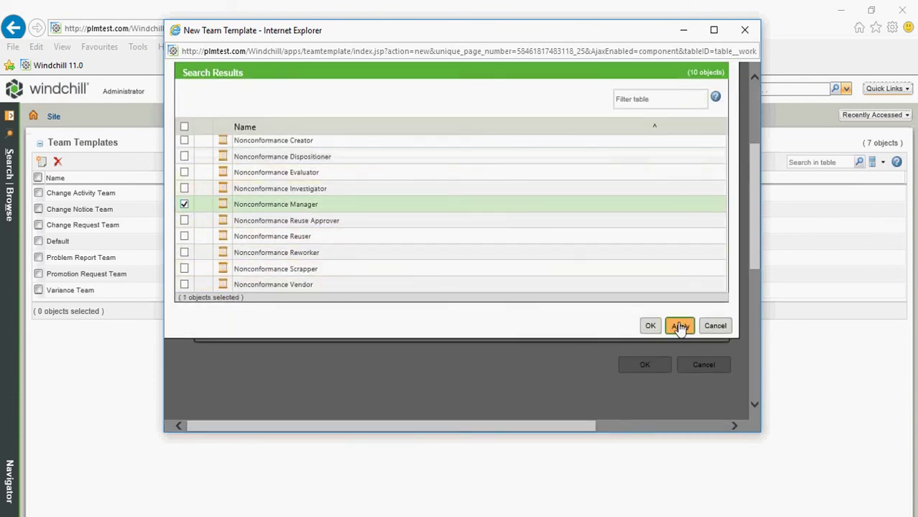
click(680, 327)
Step: Search the roles for Product Manager and add that role to the new team template
text(Product Manager)
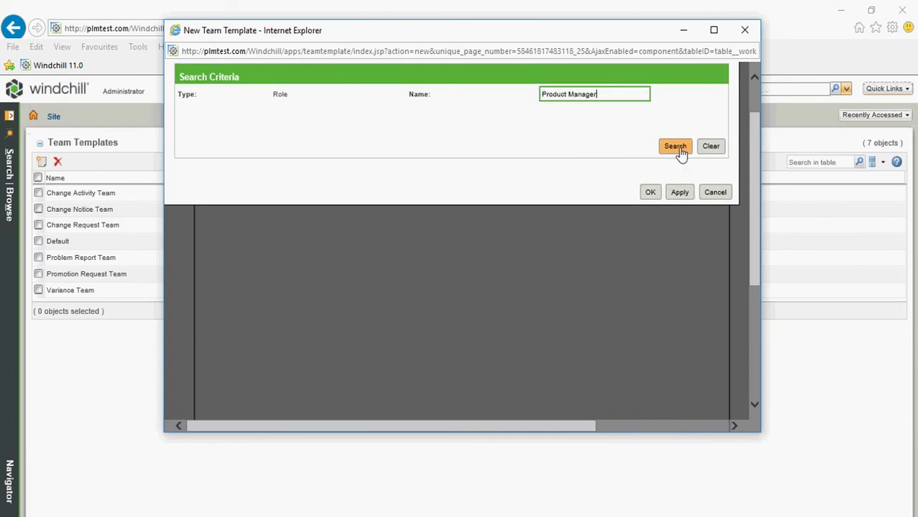
click(675, 146)
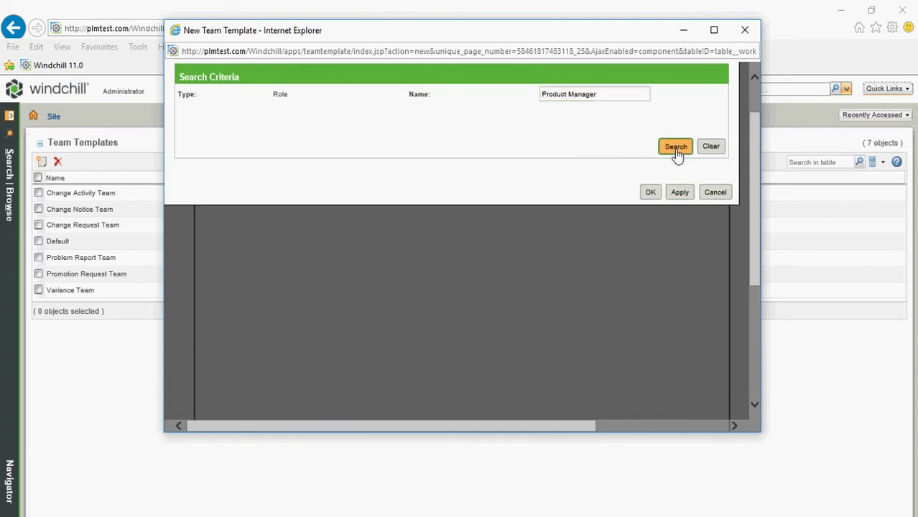
click(184, 252)
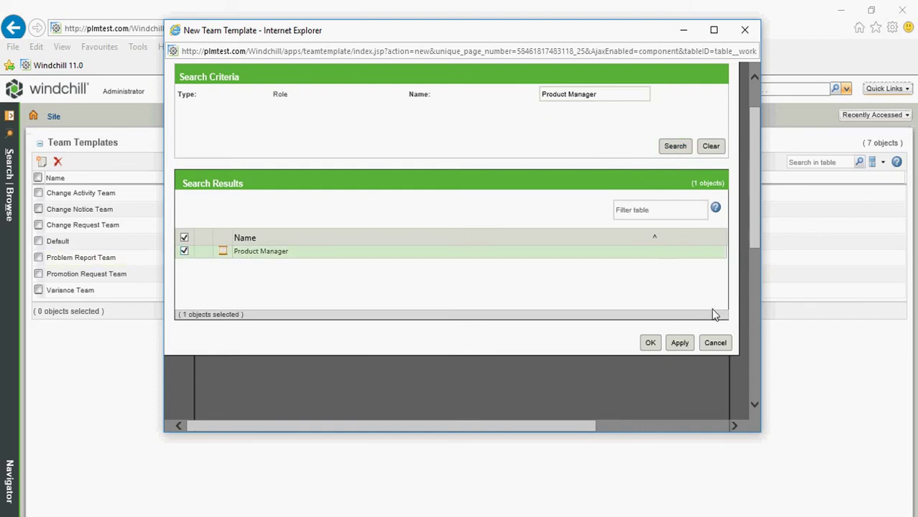
click(680, 343)
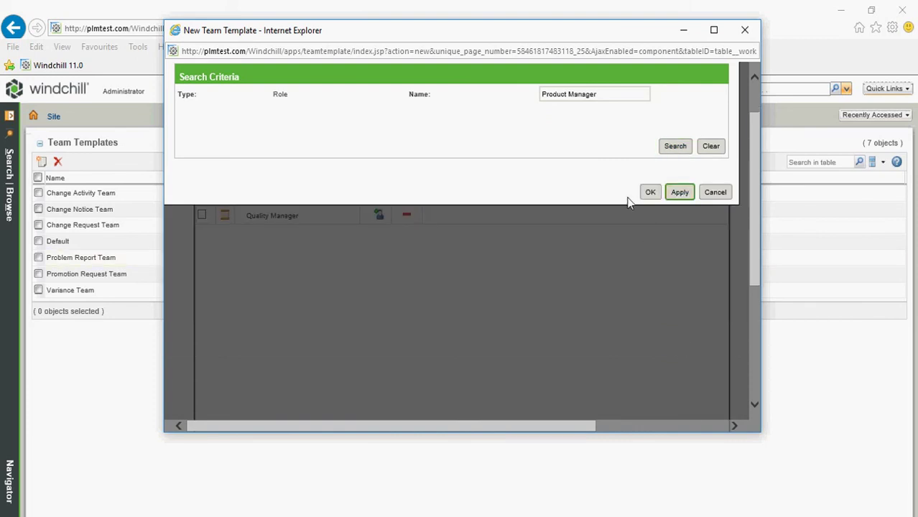
Step: Search the roles for Project Manager and add that role to the new team template
triple_click(620, 96)
text(Projec)
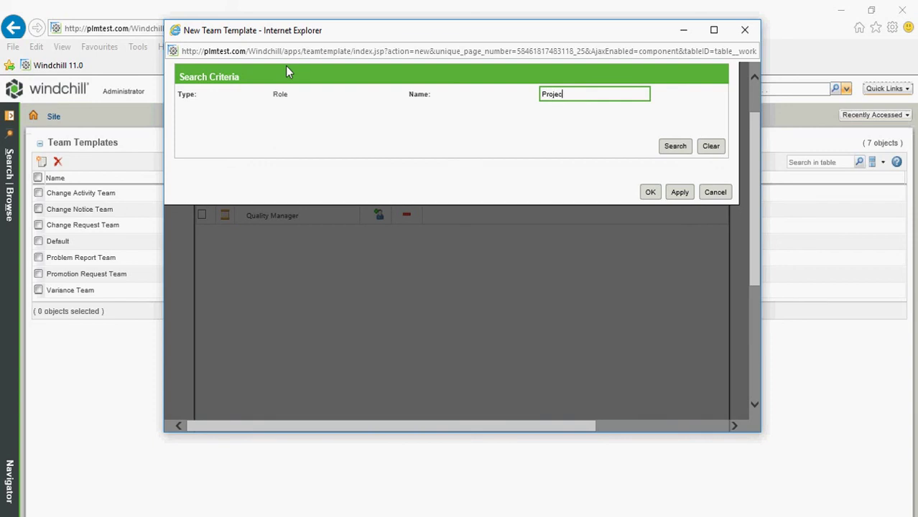
text(t Manager)
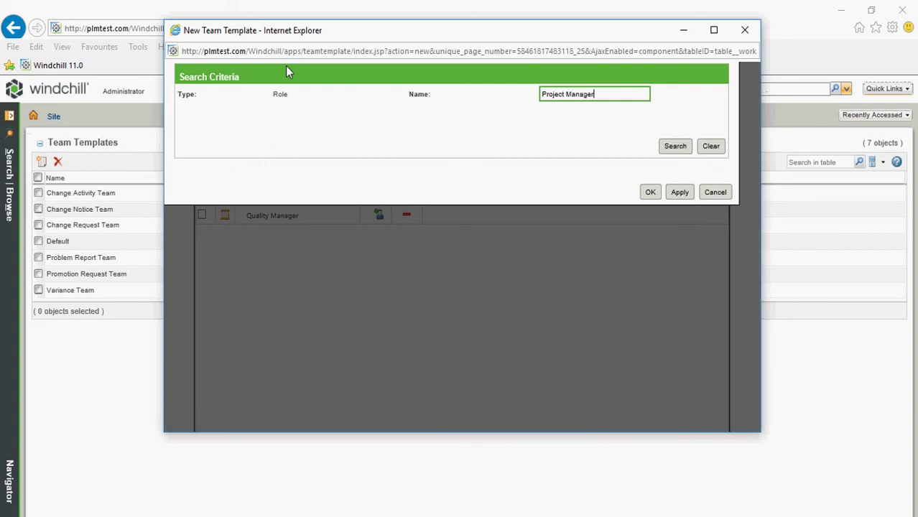
click(662, 152)
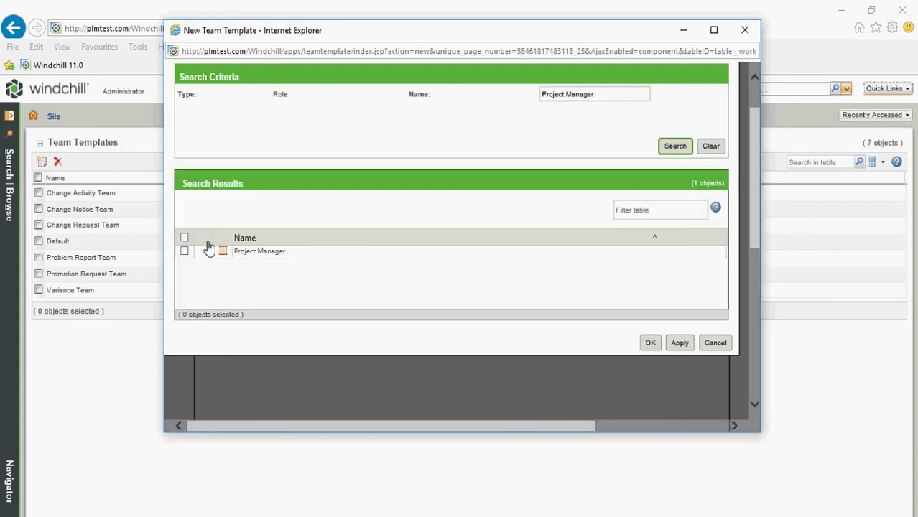
click(185, 252)
click(679, 343)
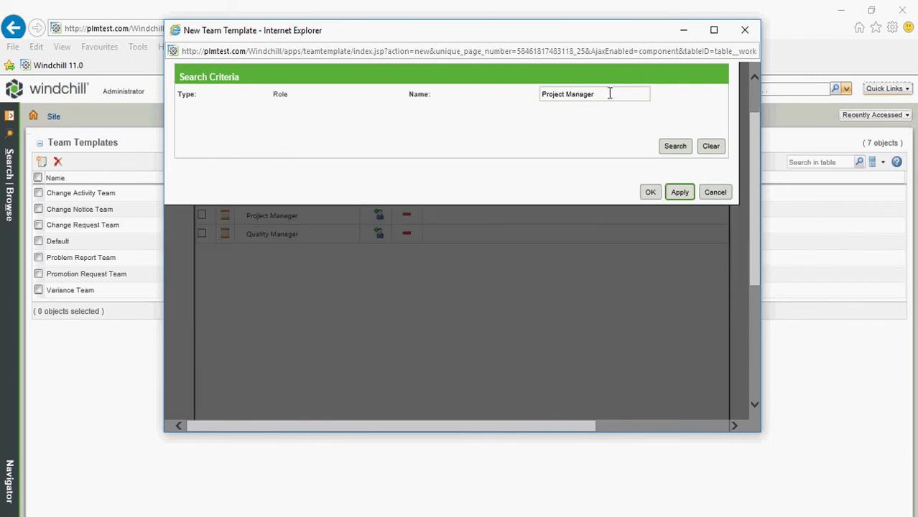
Step: Search the roles for Plant*, add Plant Manager to the new team template and finish the participant search
drag(605, 95, 500, 97)
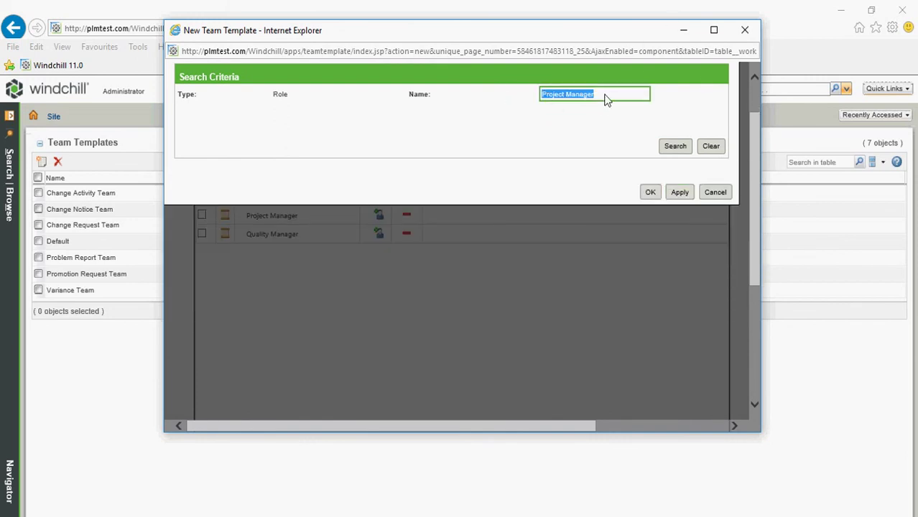
text(Plant*)
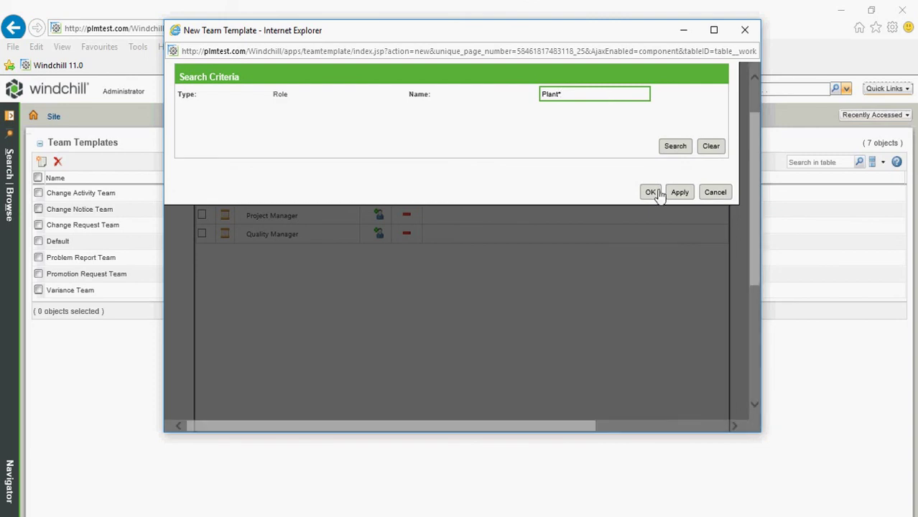
click(676, 148)
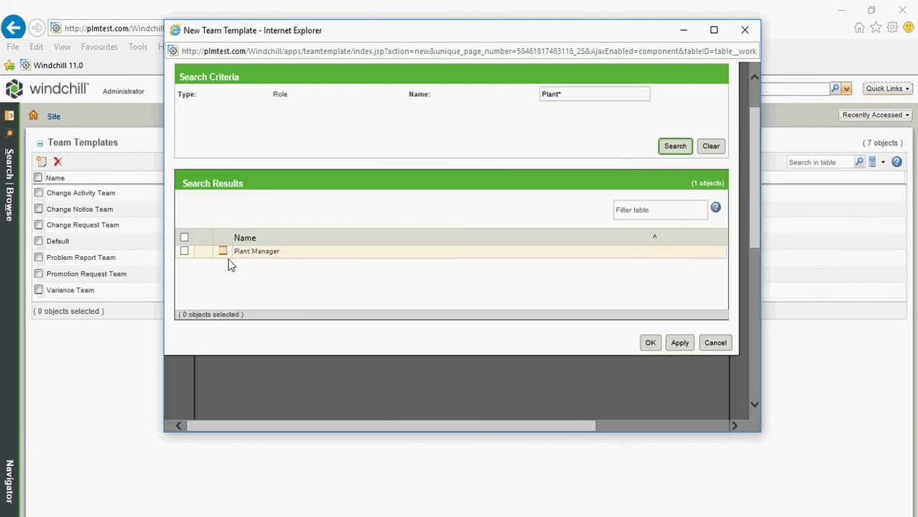
click(184, 253)
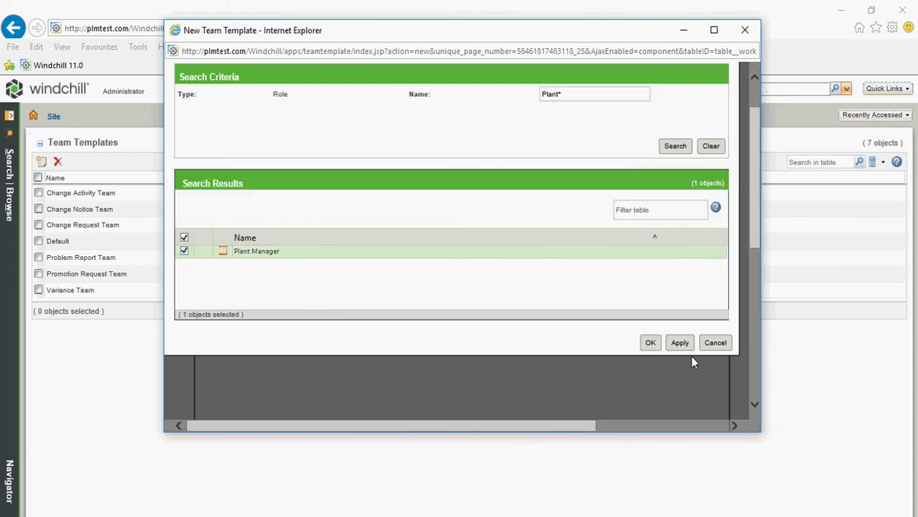
click(650, 344)
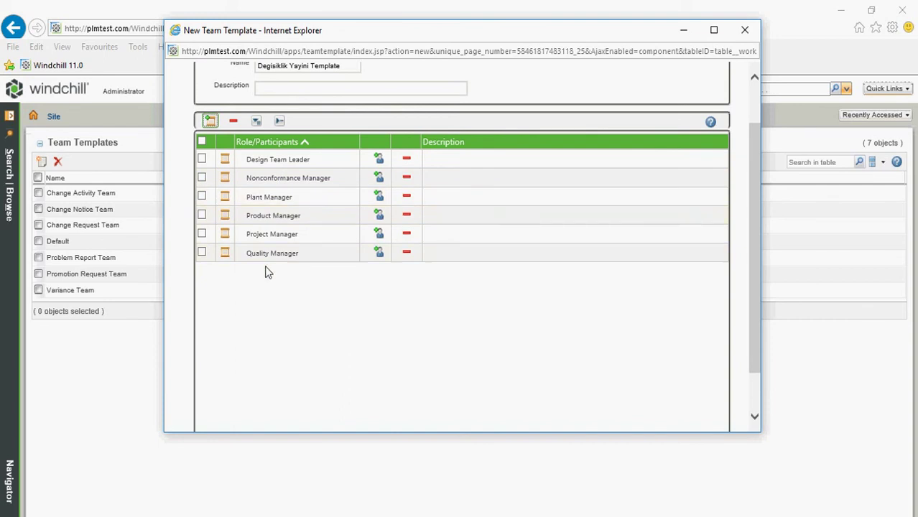
Step: Check the role list of the Degisiklik Yayini Template and create the team template
scroll(279, 267, up, 1)
scroll(353, 319, down, 1)
scroll(324, 291, up, 1)
scroll(293, 188, down, 2)
scroll(369, 263, down, 1)
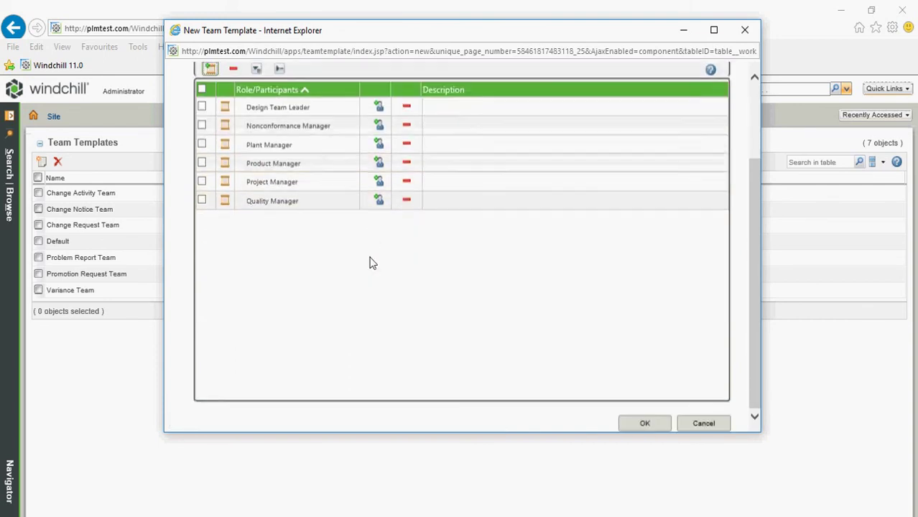
click(649, 425)
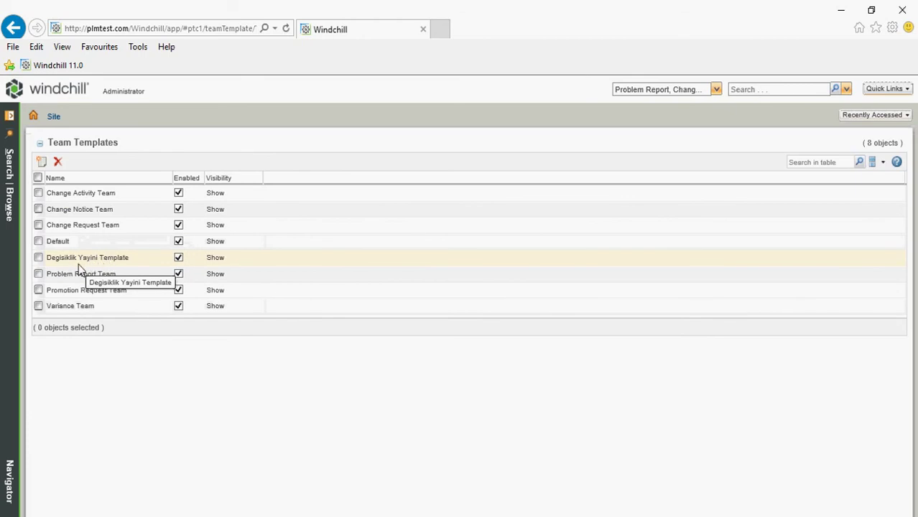
Step: Open Object Initialization Rules Administration from the site-level utilities
click(8, 210)
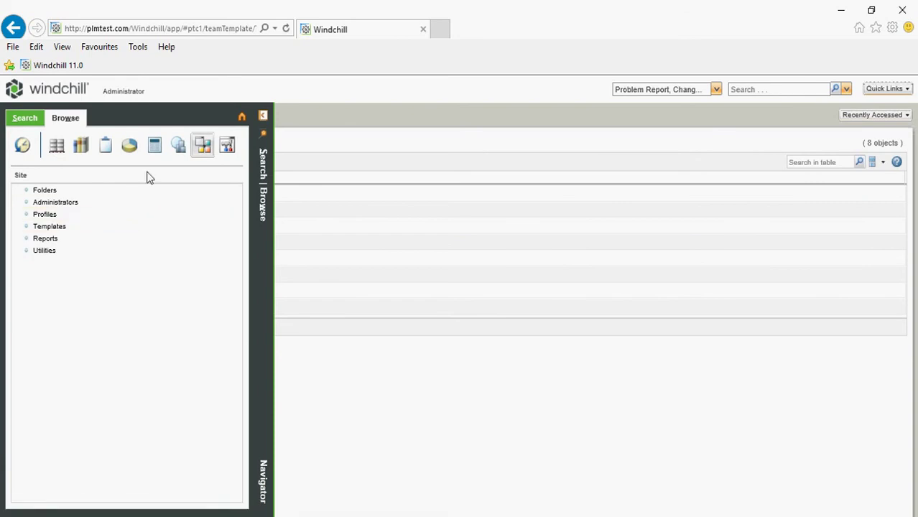
click(54, 254)
scroll(150, 266, down, 3)
scroll(151, 355, up, 2)
scroll(129, 295, down, 3)
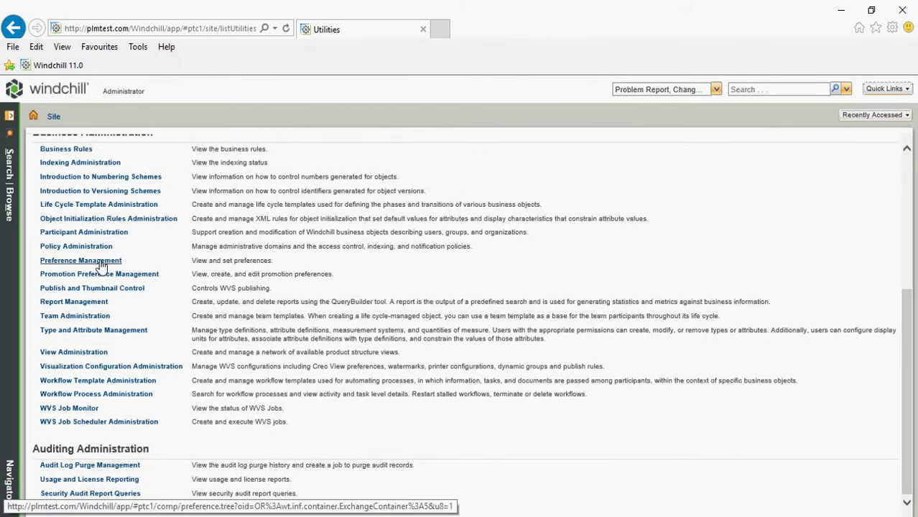
click(92, 220)
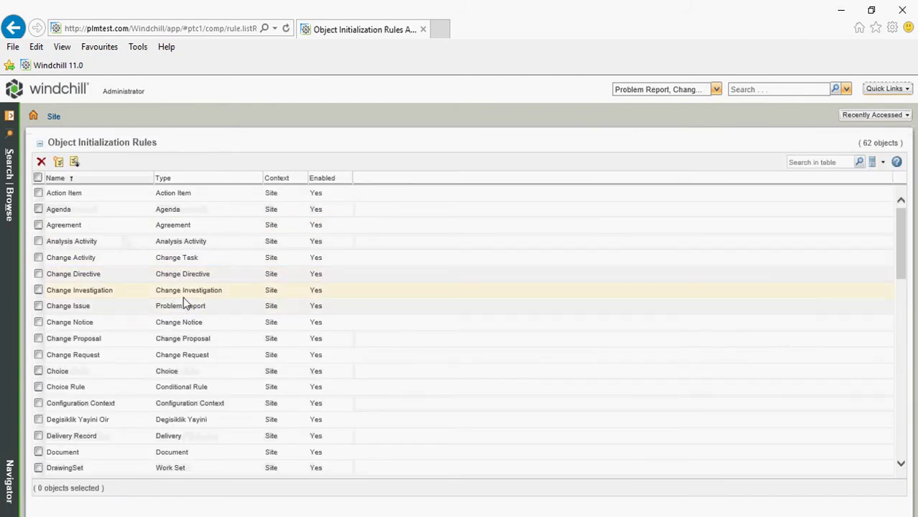
Step: Download the Degisiklik Yayini Oir rule to the Desktop as rule.xml, replacing the existing file
scroll(151, 296, down, 1)
scroll(108, 325, up, 1)
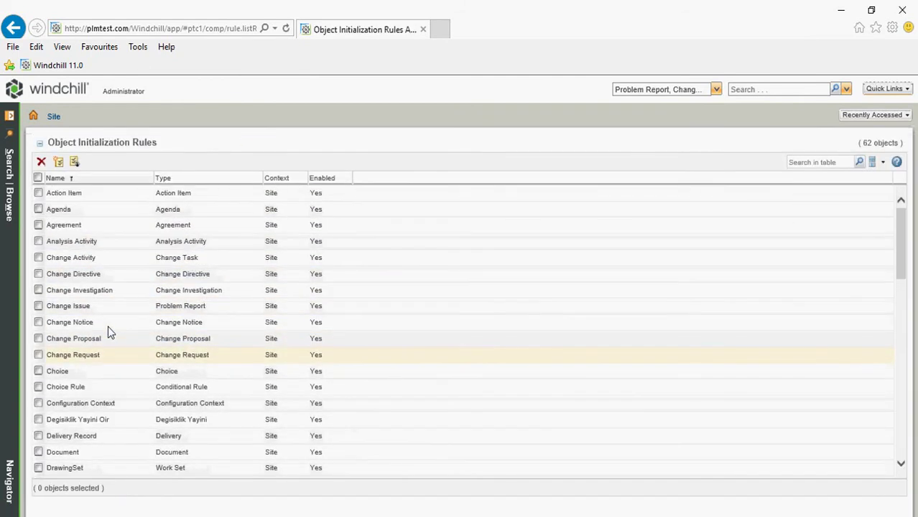
scroll(100, 230, down, 1)
scroll(124, 314, down, 2)
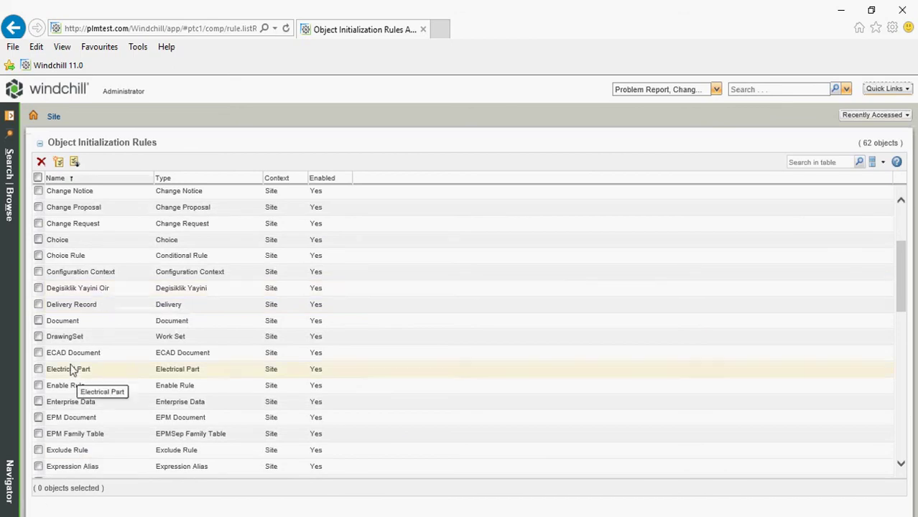
right_click(79, 287)
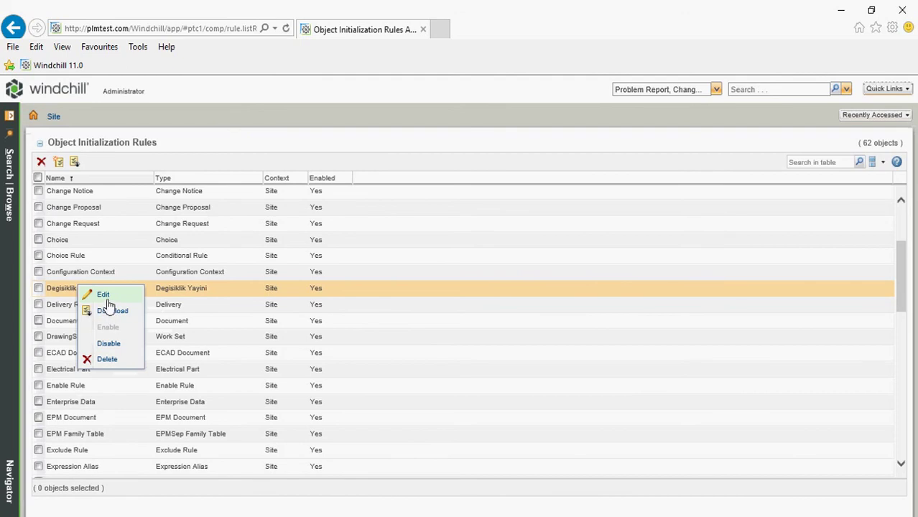
click(111, 313)
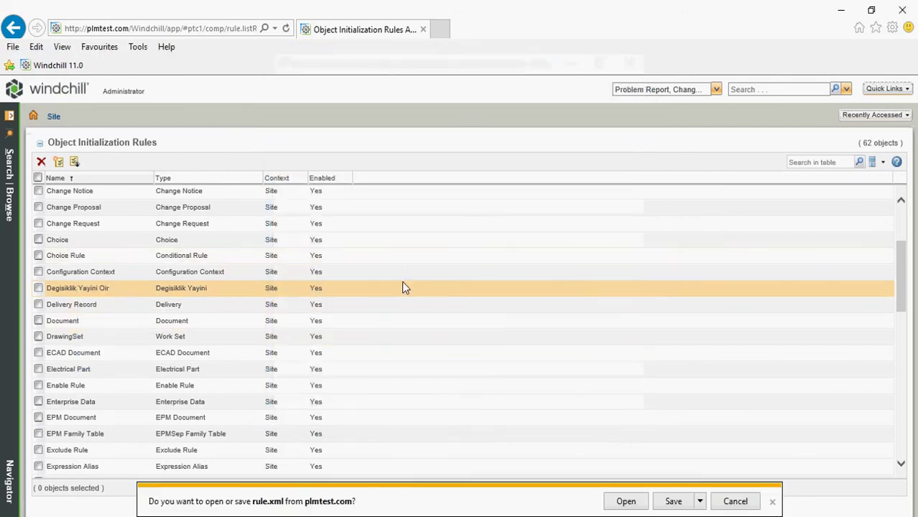
click(699, 502)
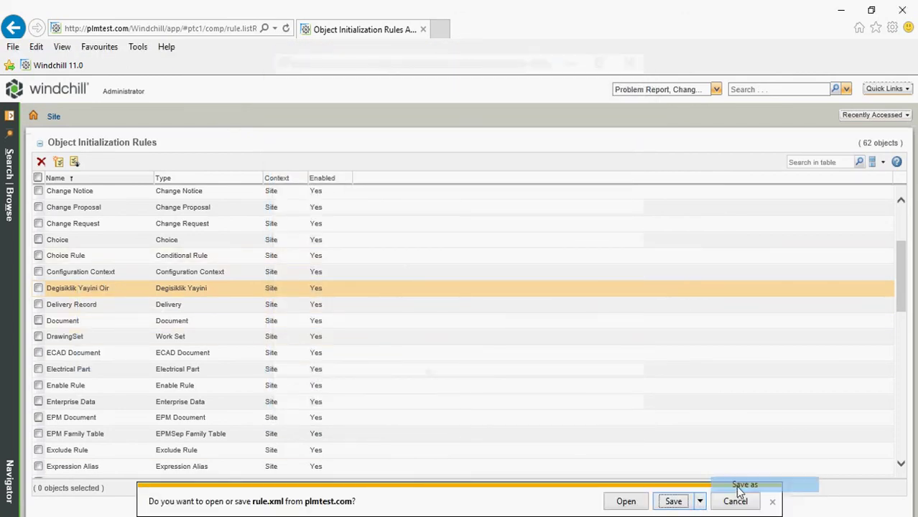
click(742, 483)
click(267, 187)
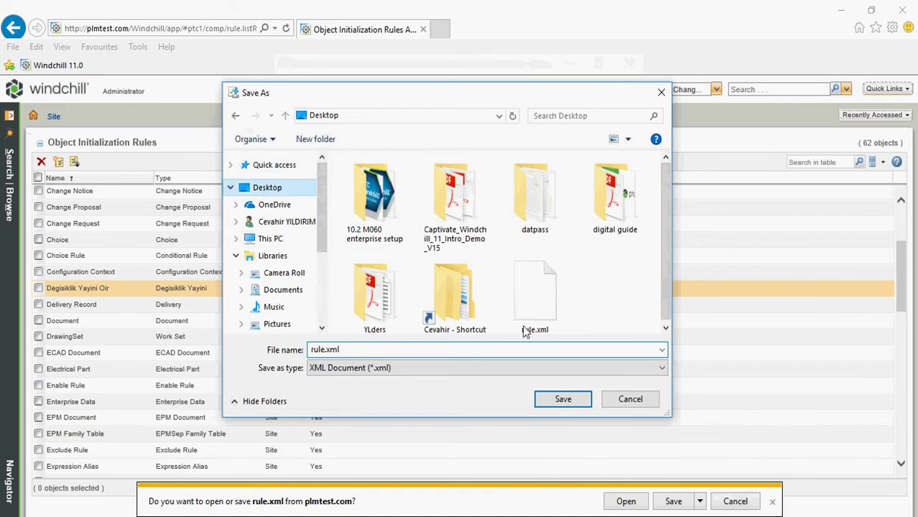
click(563, 399)
click(492, 268)
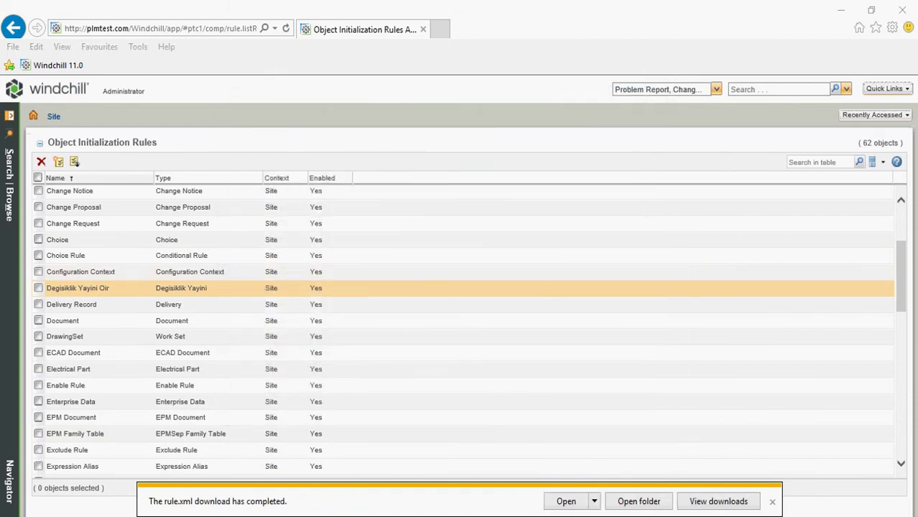
Step: Show the desktop and open the downloaded rule.xml in Notepad++
right_click(690, 516)
click(754, 436)
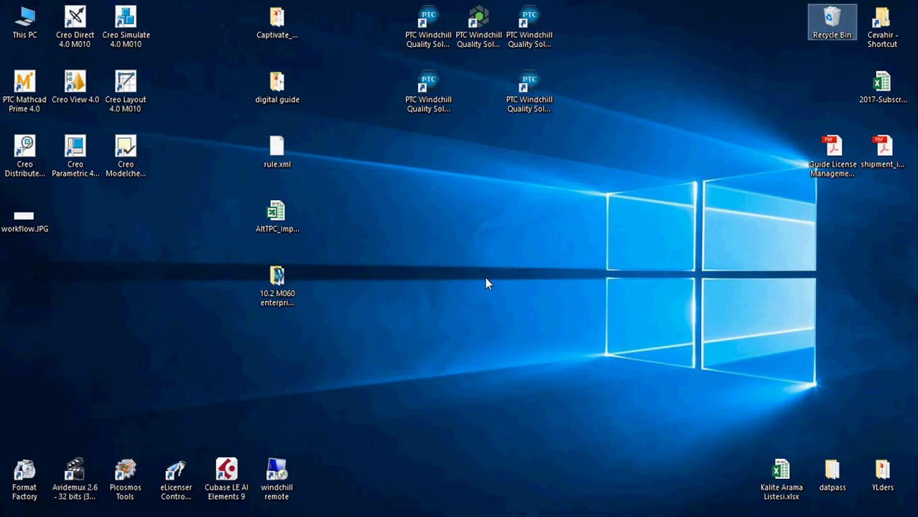
right_click(271, 162)
click(322, 201)
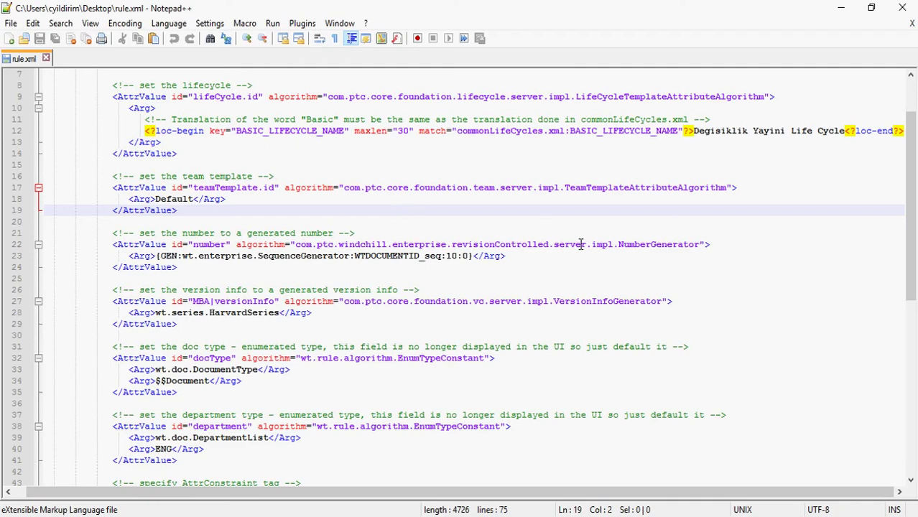
Step: Replace the team template argument in rule.xml with "Degisiklik Yayini Template", save the file and close Notepad++
drag(694, 199, 845, 195)
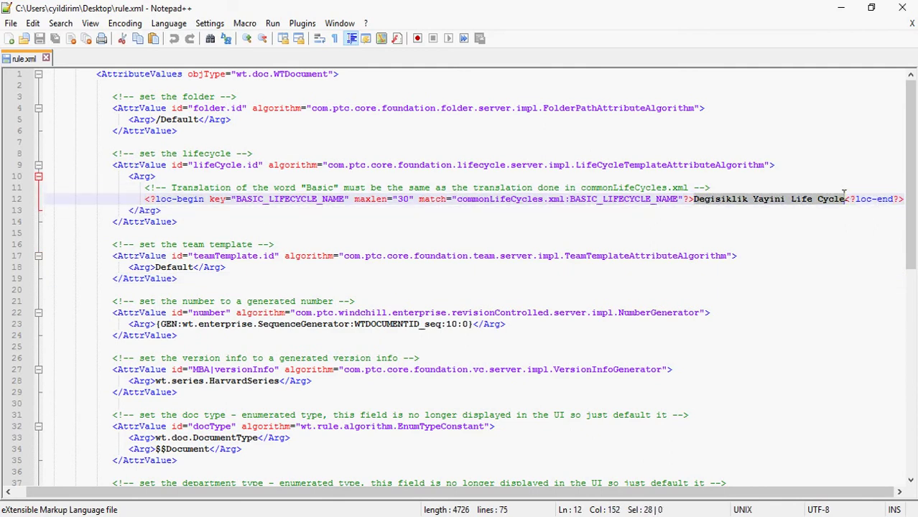
click(233, 290)
drag(206, 267, 167, 267)
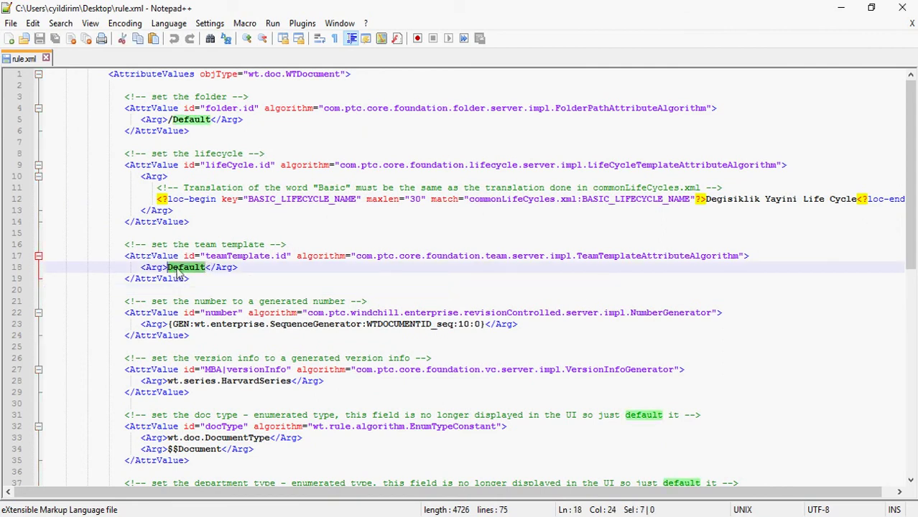
text(Degisiklik Yayini Template)
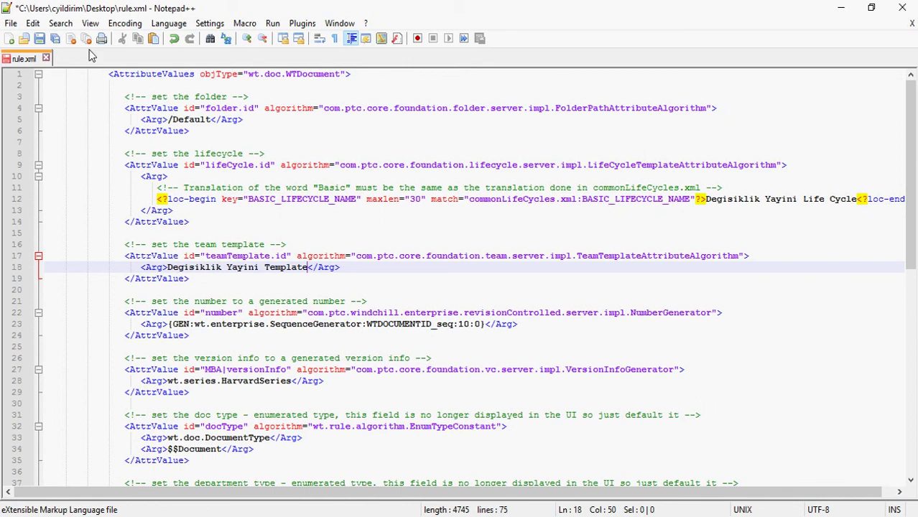
click(10, 23)
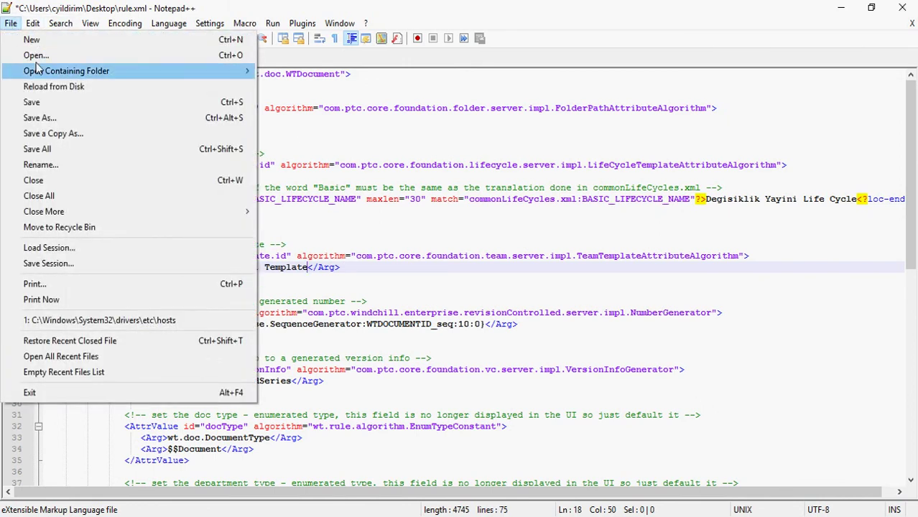
click(39, 102)
click(902, 7)
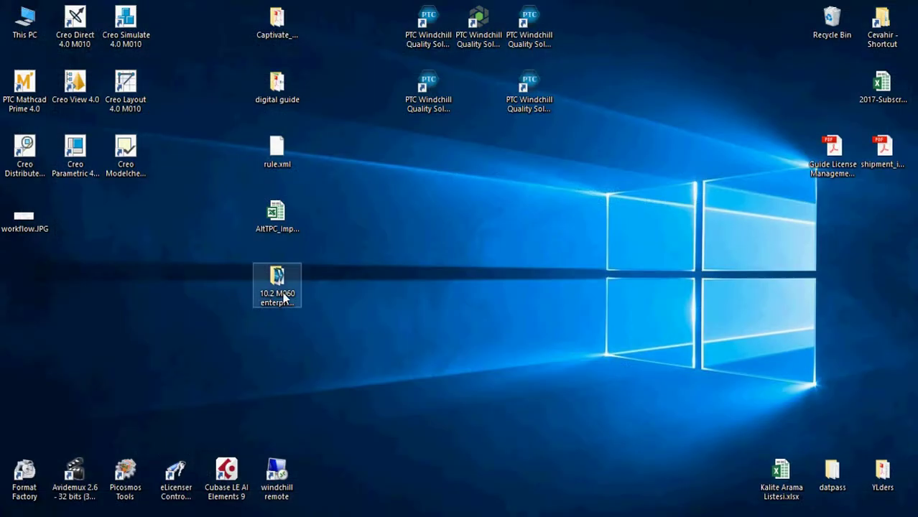
Step: Switch back to Windchill in Internet Explorer and open the Degisiklik Yayini Oir rule for editing
key(alt+Tab)
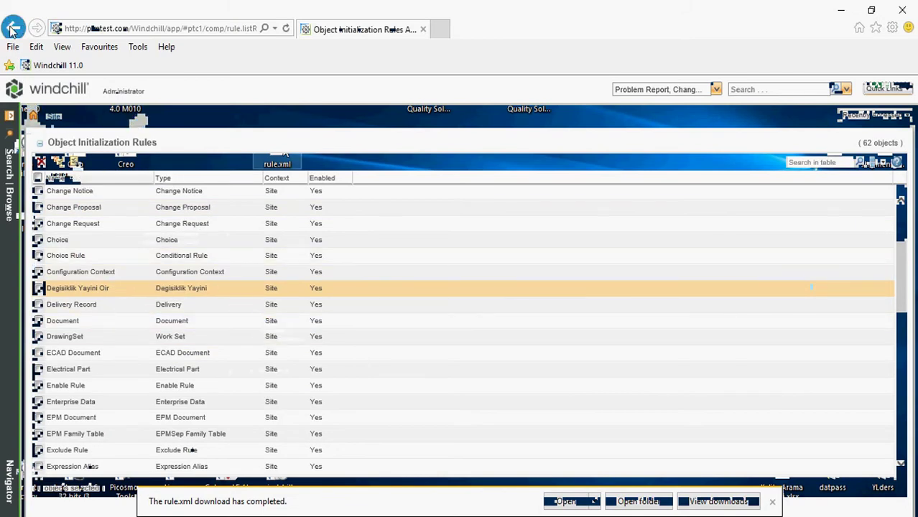
right_click(92, 291)
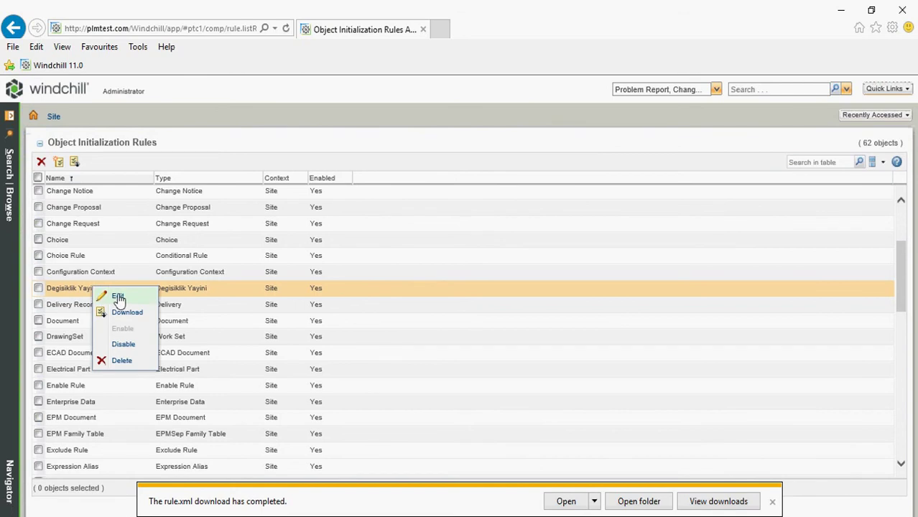
click(118, 297)
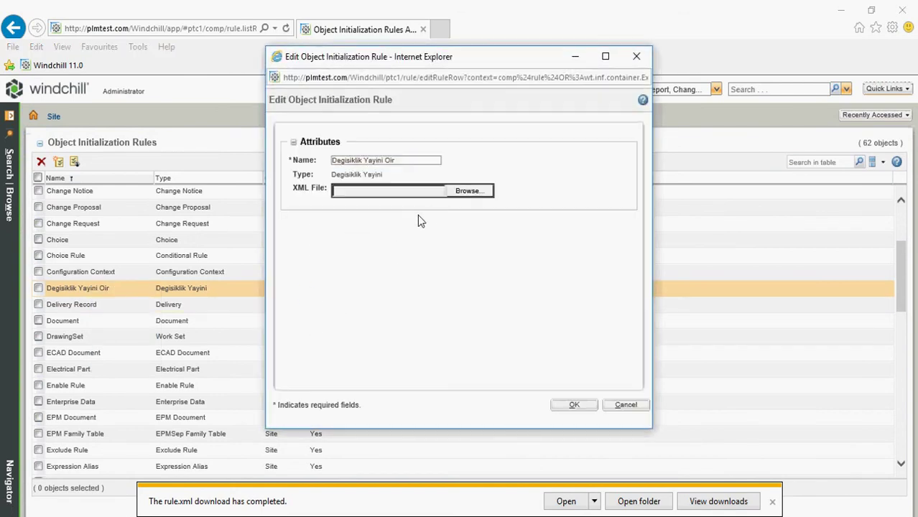
click(468, 190)
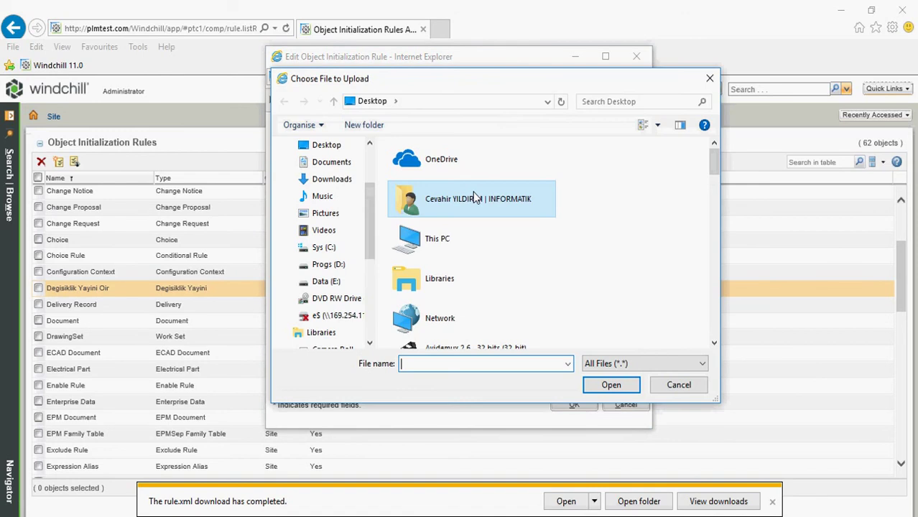
click(710, 77)
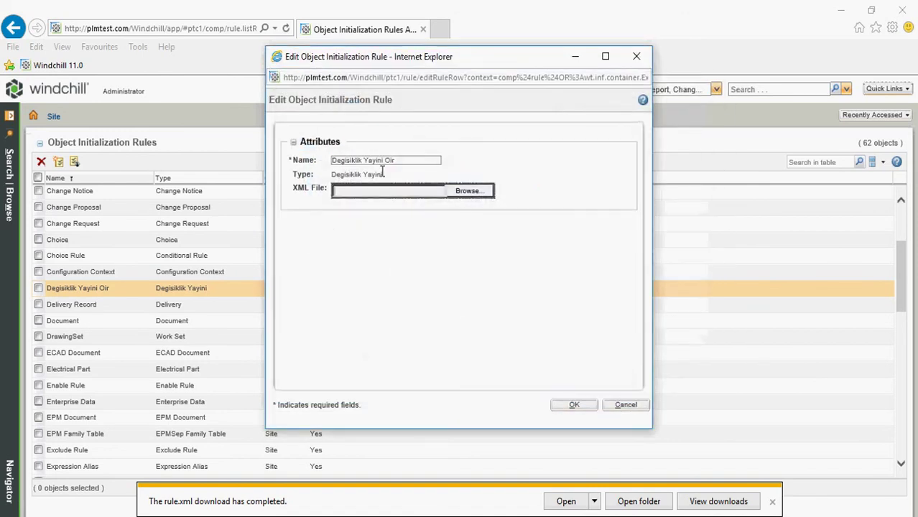
drag(384, 175, 316, 184)
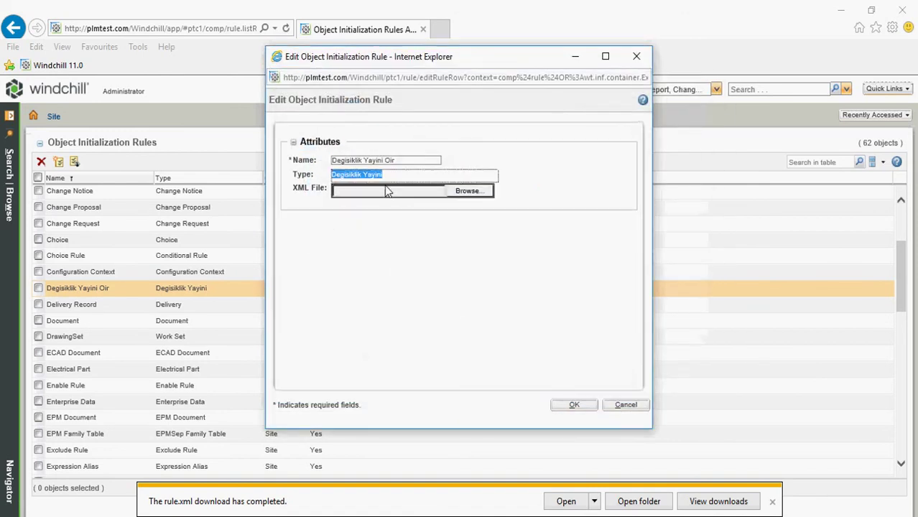
Step: Upload rule.xml from the Desktop as the rule's XML file, save the rule and dismiss the download notification
click(467, 190)
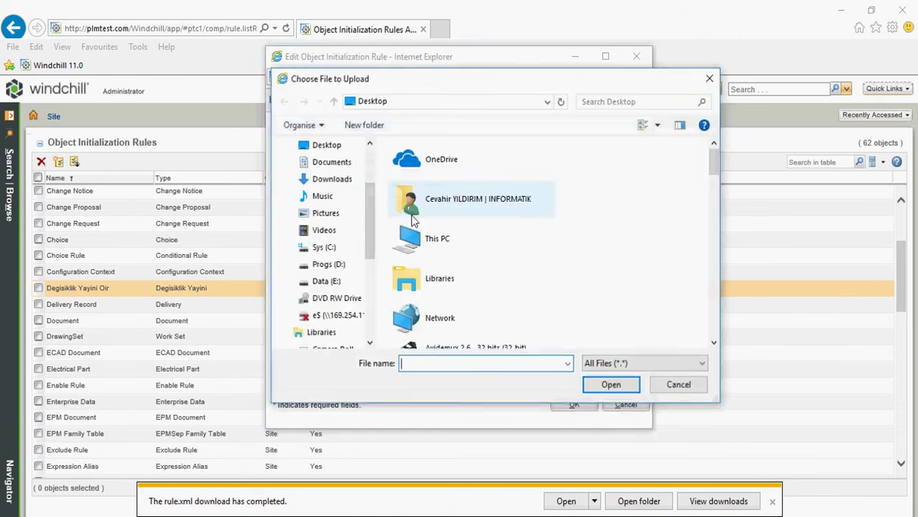
drag(712, 162, 705, 319)
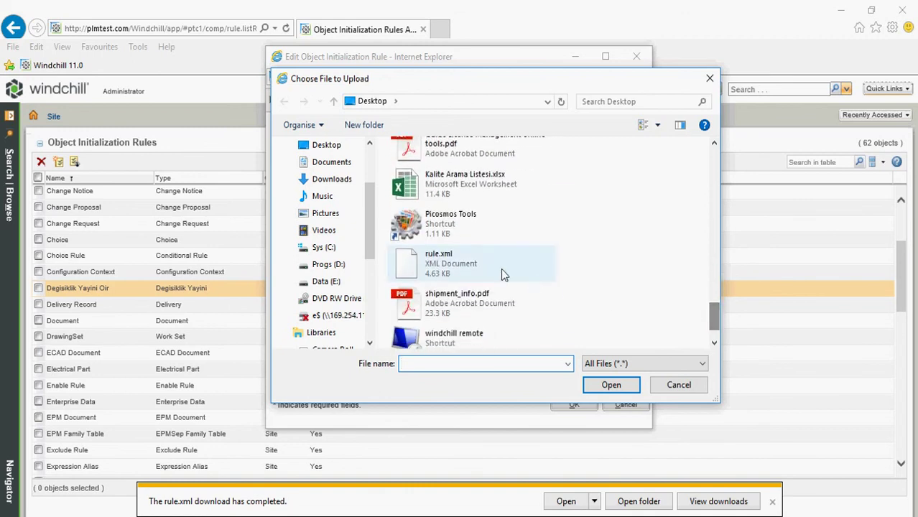
click(461, 276)
double_click(438, 269)
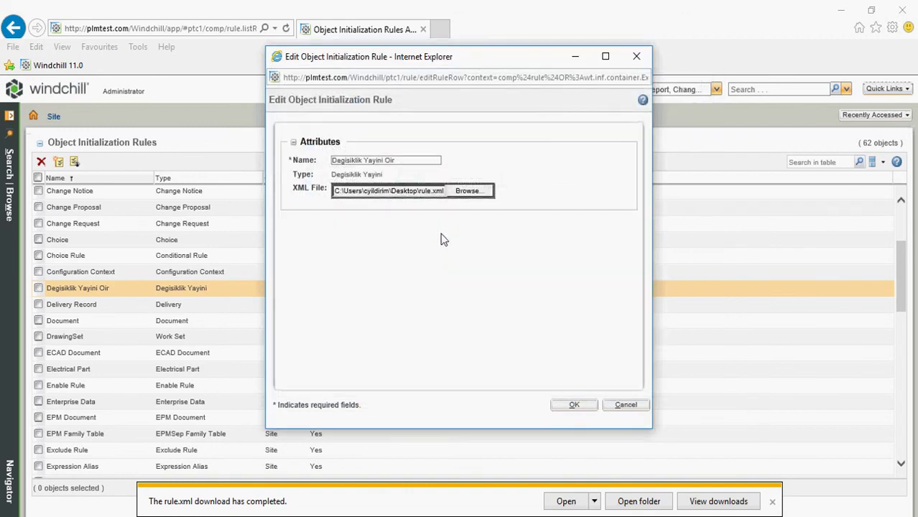
click(574, 404)
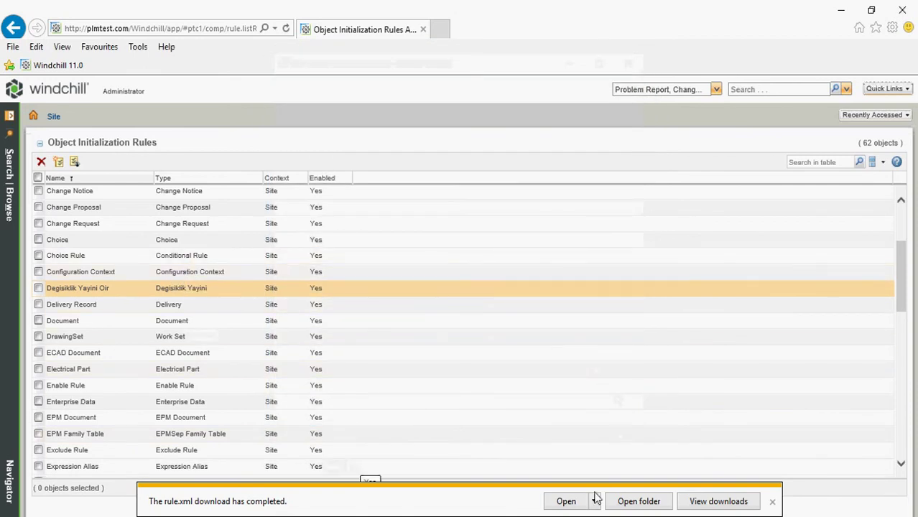
click(773, 502)
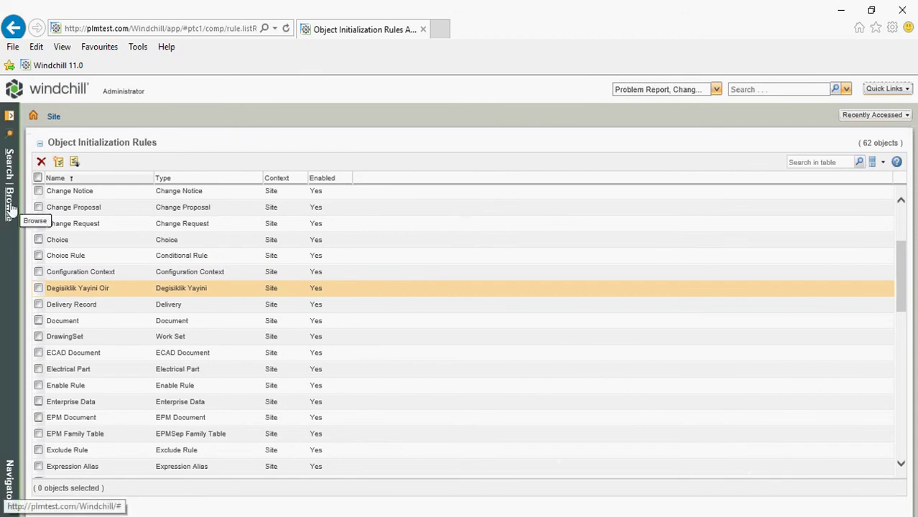
Step: Go to the Drive System product, start a new document there and open its type choices
click(35, 116)
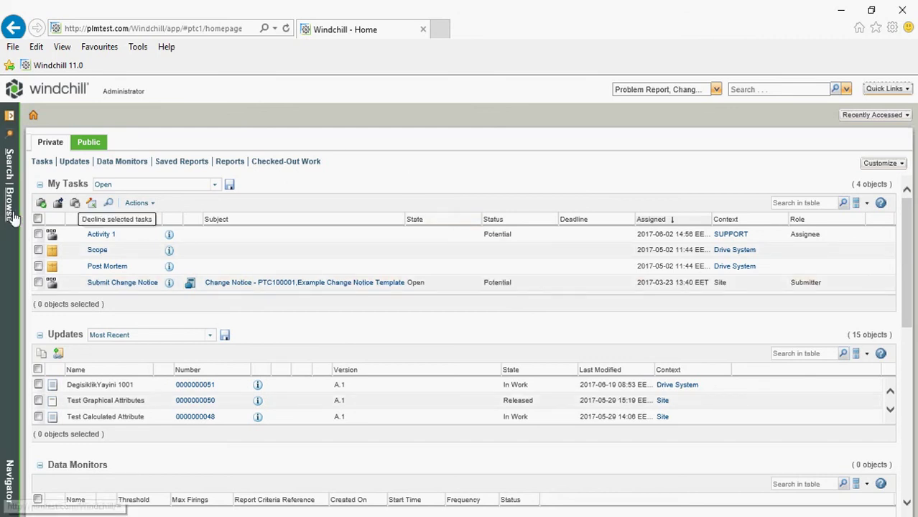
click(10, 207)
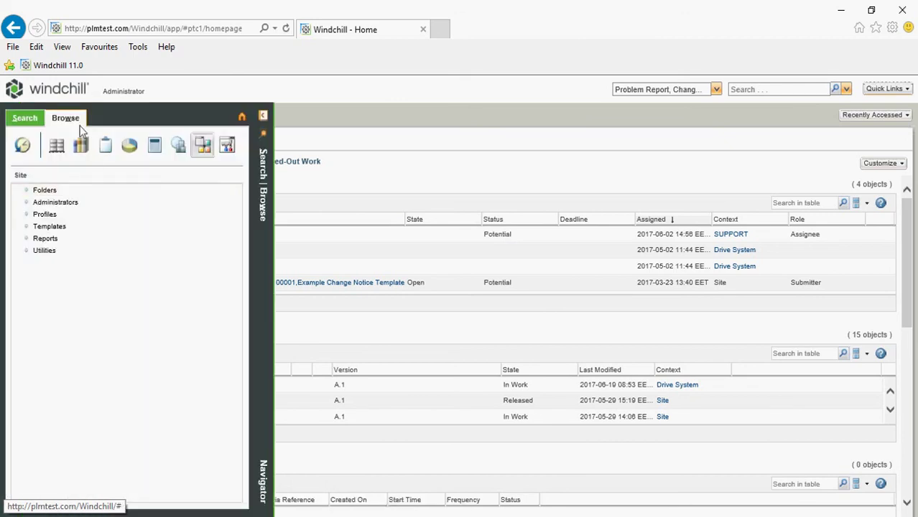
click(49, 217)
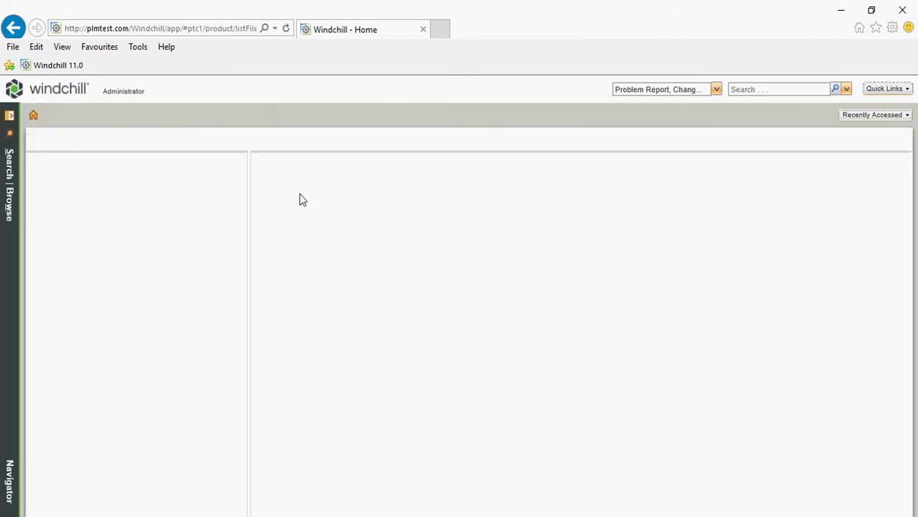
click(267, 185)
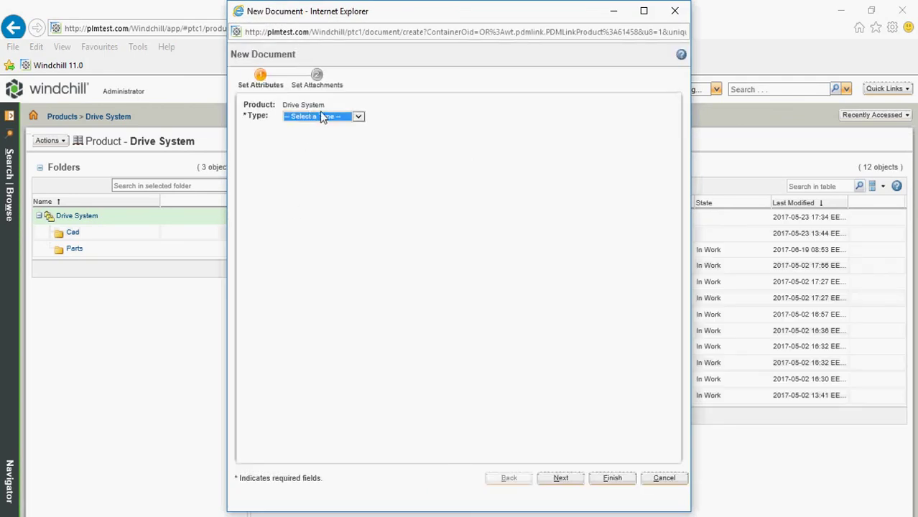
click(321, 116)
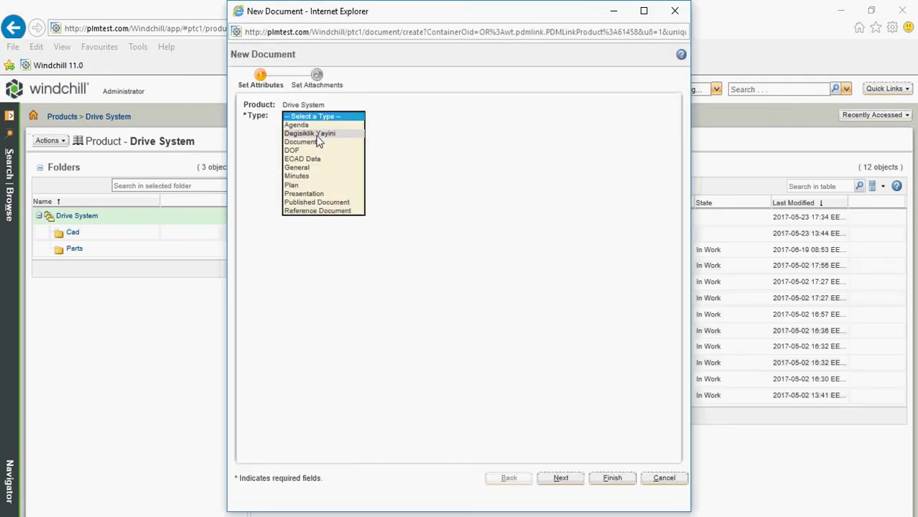